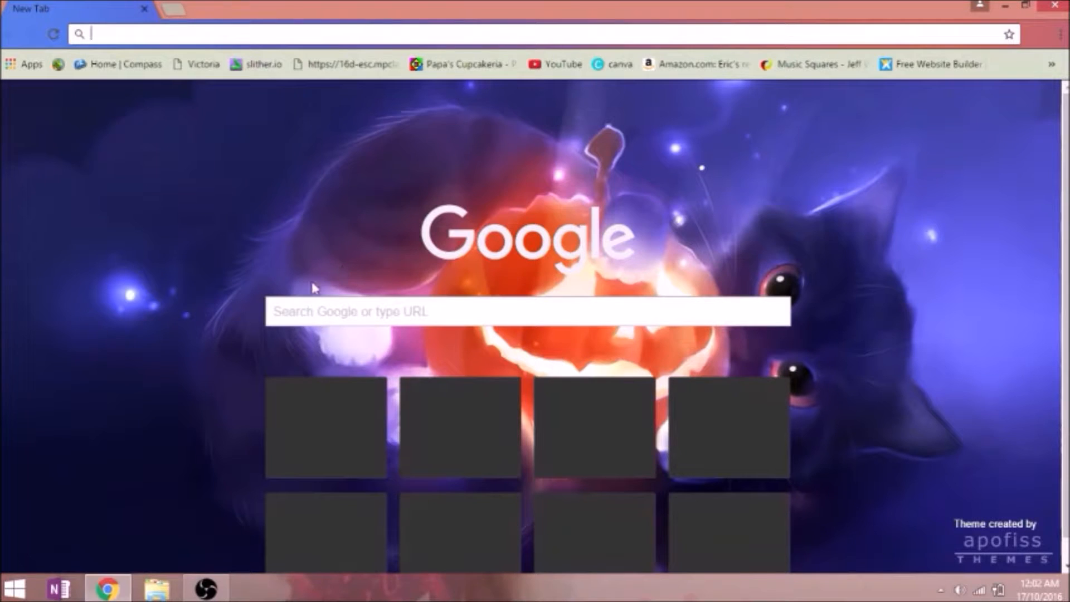
# Step: Search the web for "picmonkeyed" and open PicMonkey's photo editor site from the results
pyautogui.press('F11')
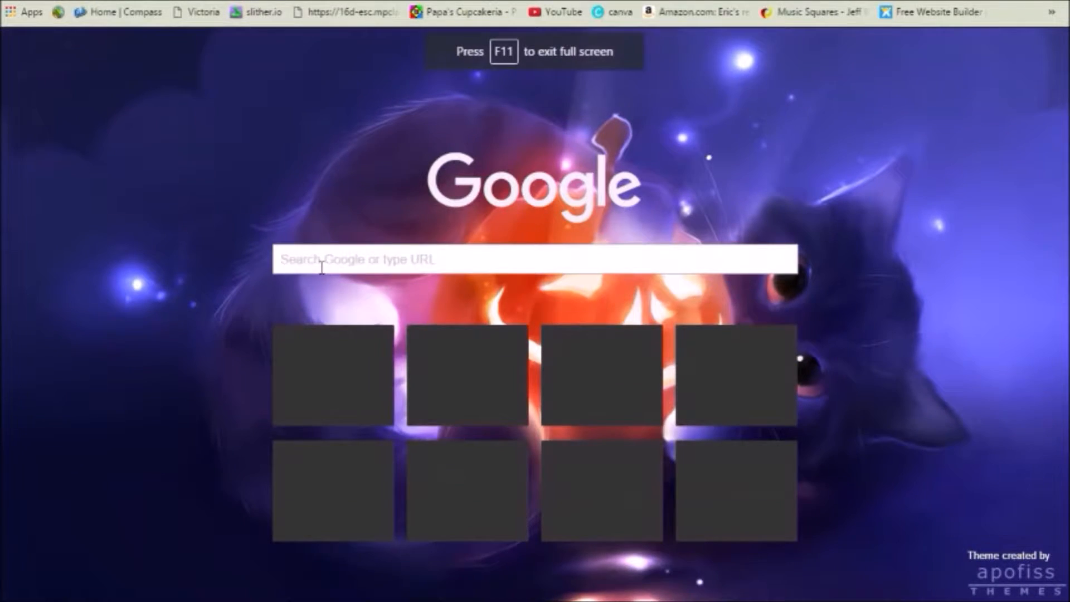
pyautogui.press('F11')
pyautogui.write('picmonkeyed')
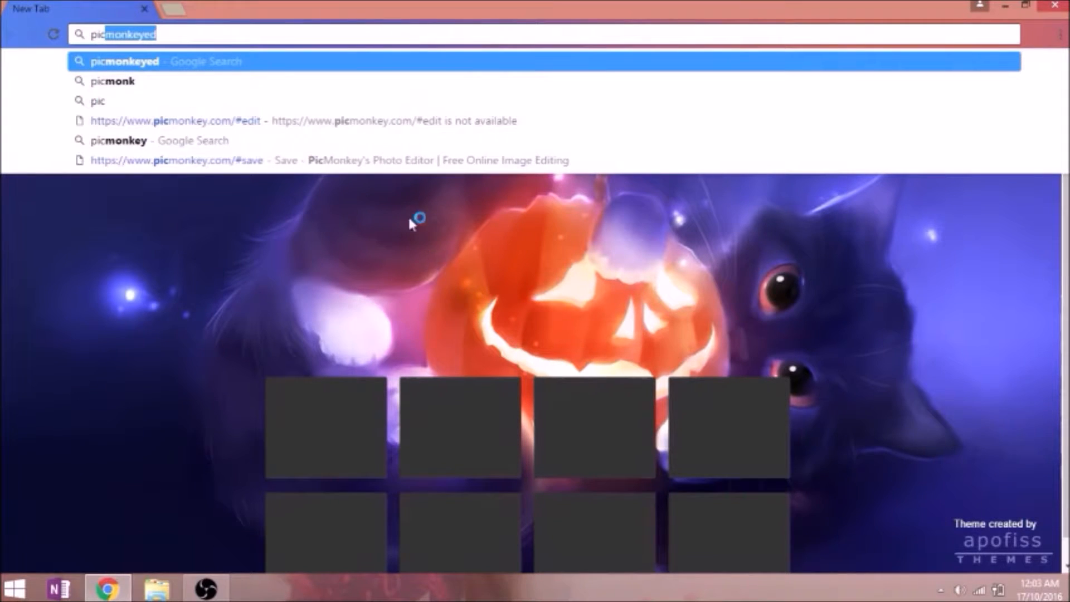
pyautogui.press('Return')
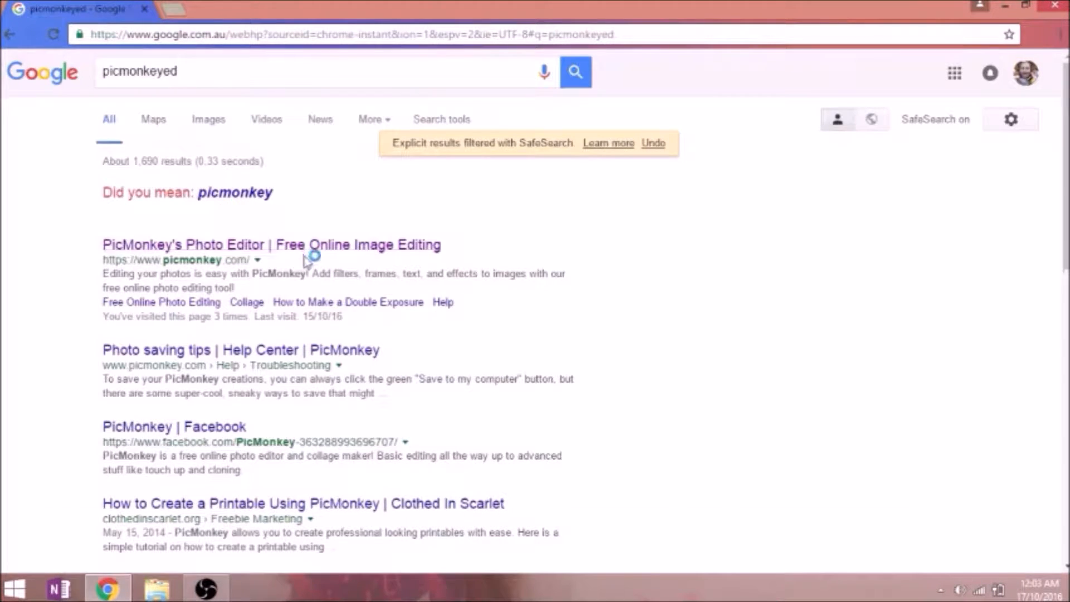
pyautogui.click(371, 245)
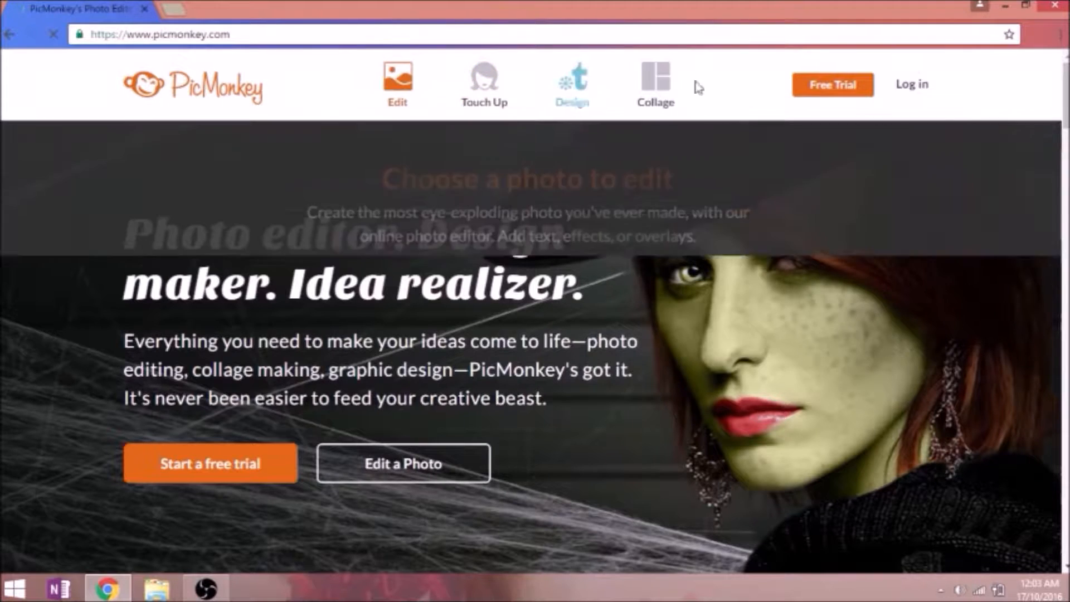
pyautogui.click(656, 87)
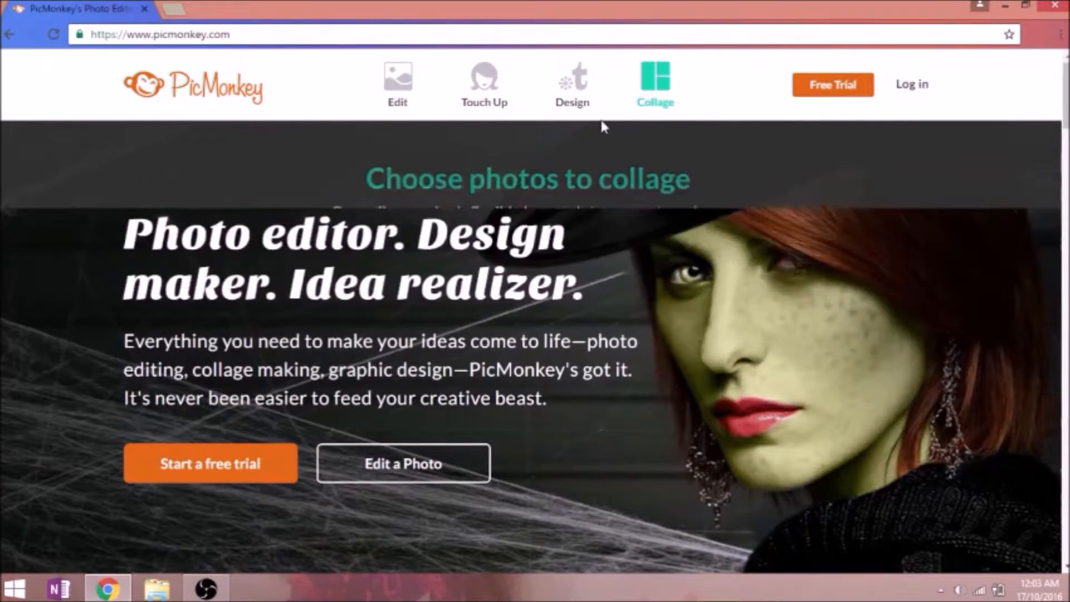
pyautogui.click(398, 83)
pyautogui.click(669, 93)
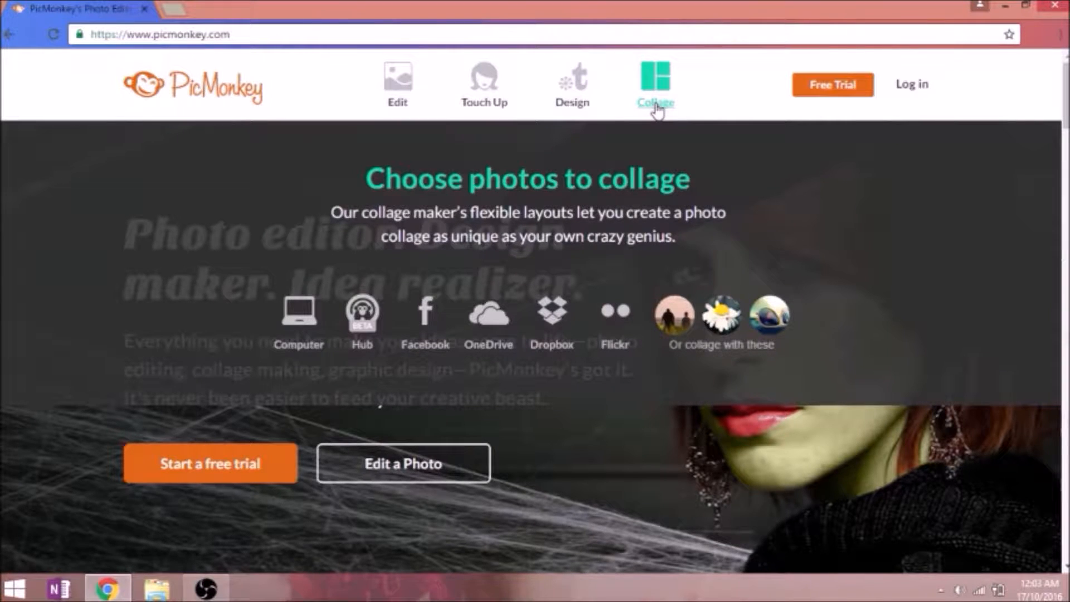
pyautogui.click(656, 105)
pyautogui.click(9, 35)
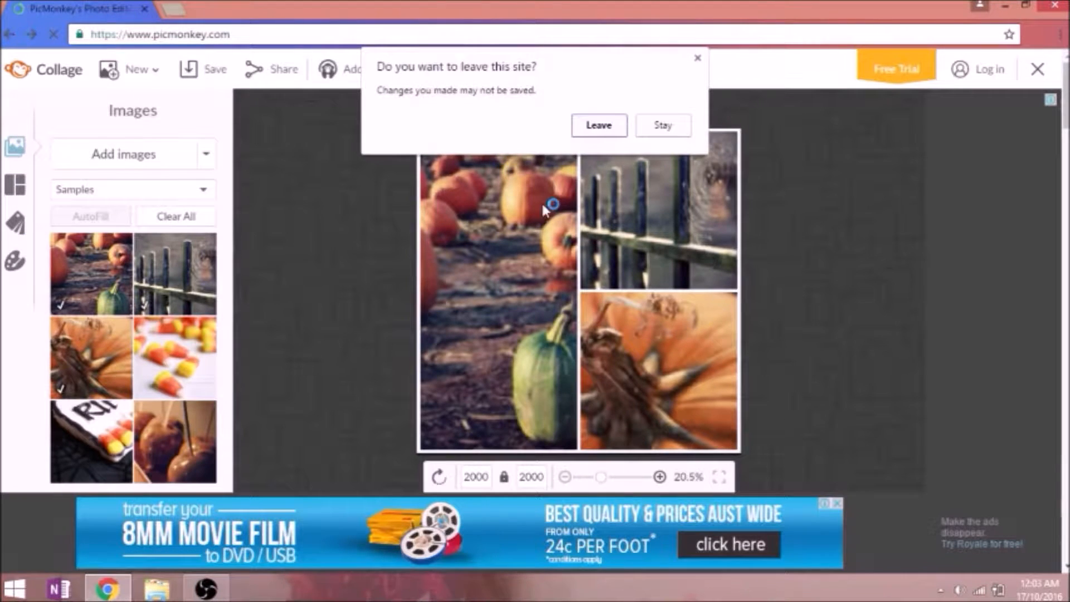
pyautogui.click(608, 132)
pyautogui.click(242, 247)
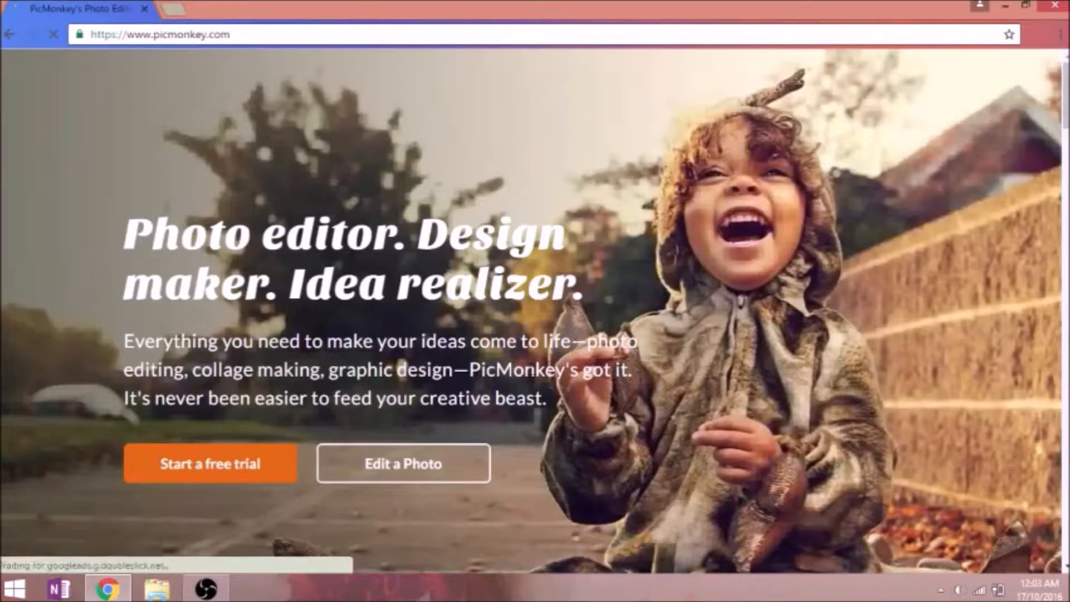
# Step: Open the donut image ",M NM" from the computer's Pictures folder for photo editing
pyautogui.moveTo(371, 79)
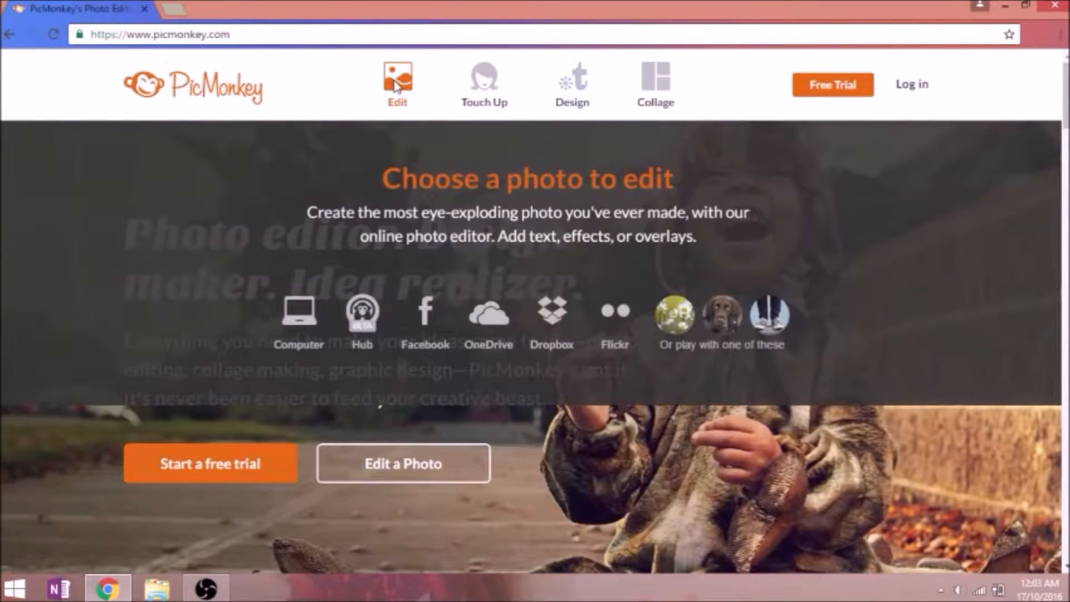
pyautogui.click(389, 78)
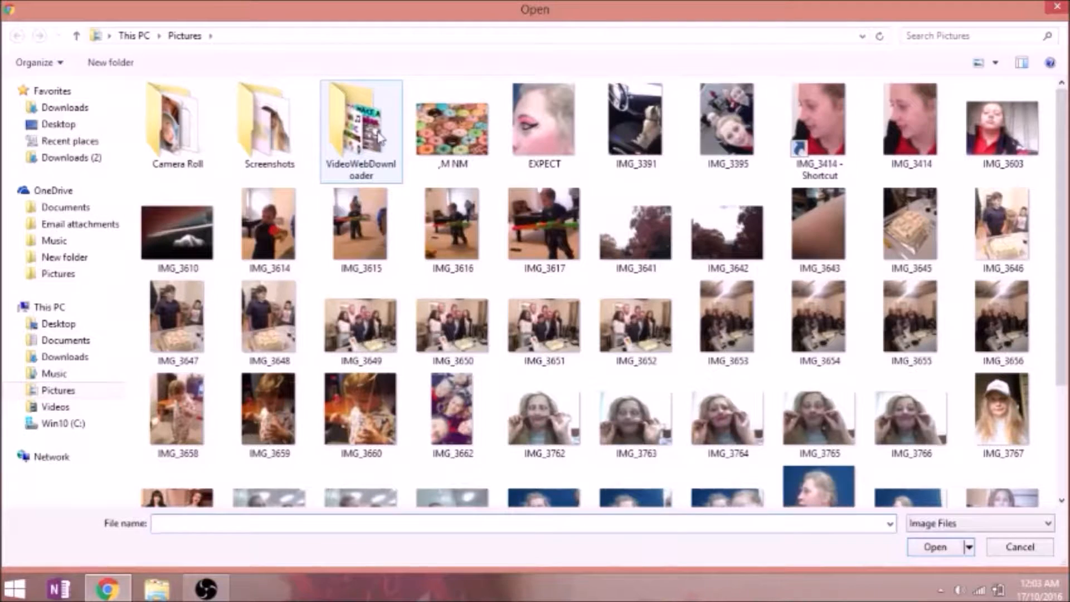
pyautogui.doubleClick(440, 162)
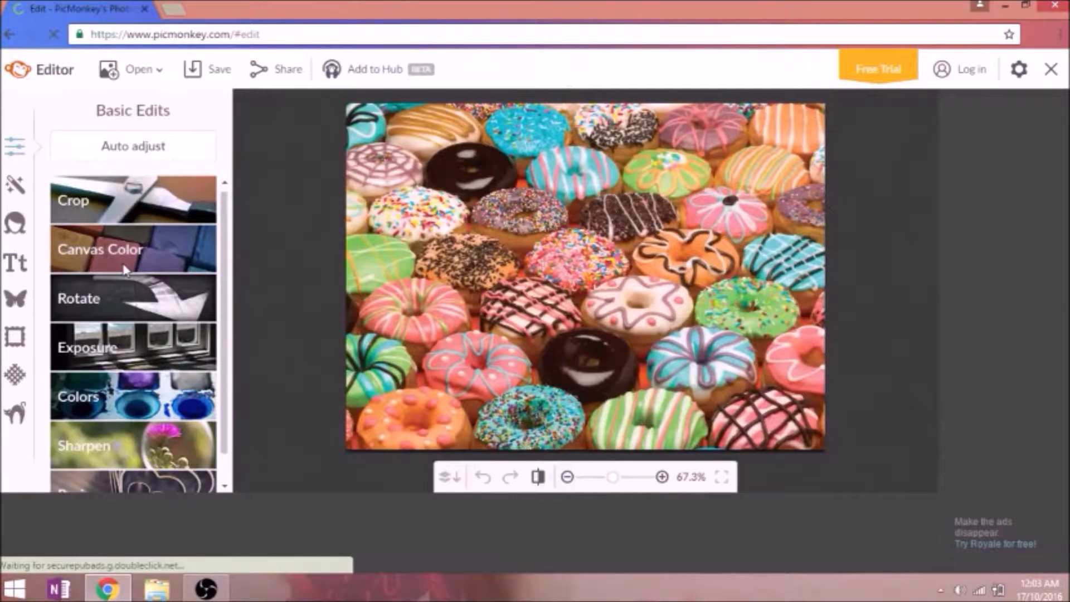
# Step: Set the canvas color to dark teal 024946 and apply it over the donut image
pyautogui.click(101, 250)
pyautogui.moveTo(221, 319)
pyautogui.mouseDown()
pyautogui.moveTo(208, 322)
pyautogui.moveTo(231, 357)
pyautogui.moveTo(164, 370)
pyautogui.mouseUp()
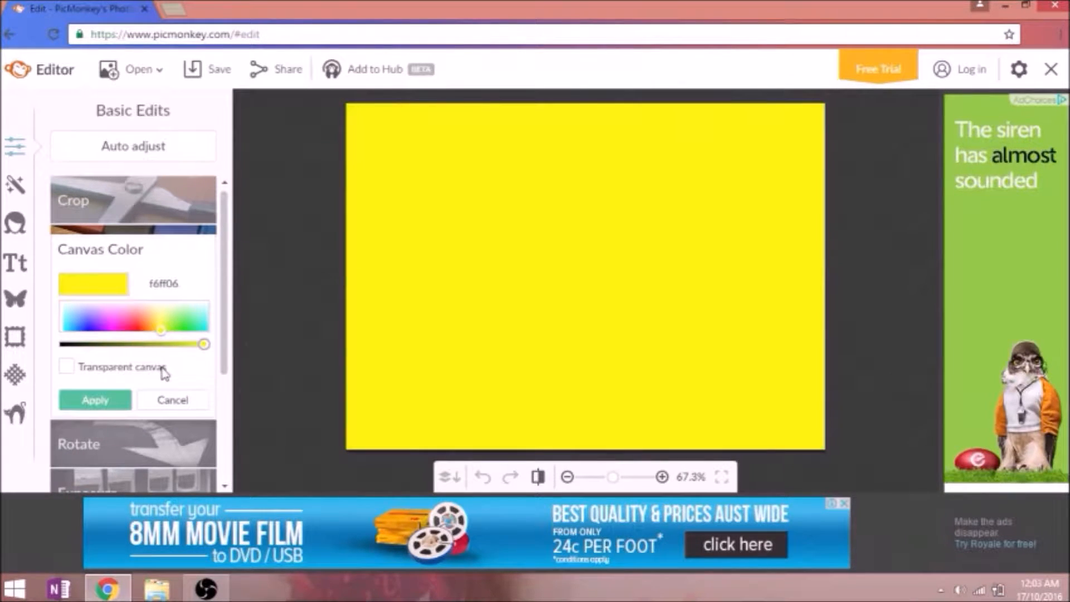
pyautogui.moveTo(177, 330)
pyautogui.mouseDown()
pyautogui.moveTo(227, 359)
pyautogui.moveTo(178, 350)
pyautogui.moveTo(160, 356)
pyautogui.moveTo(166, 364)
pyautogui.mouseUp()
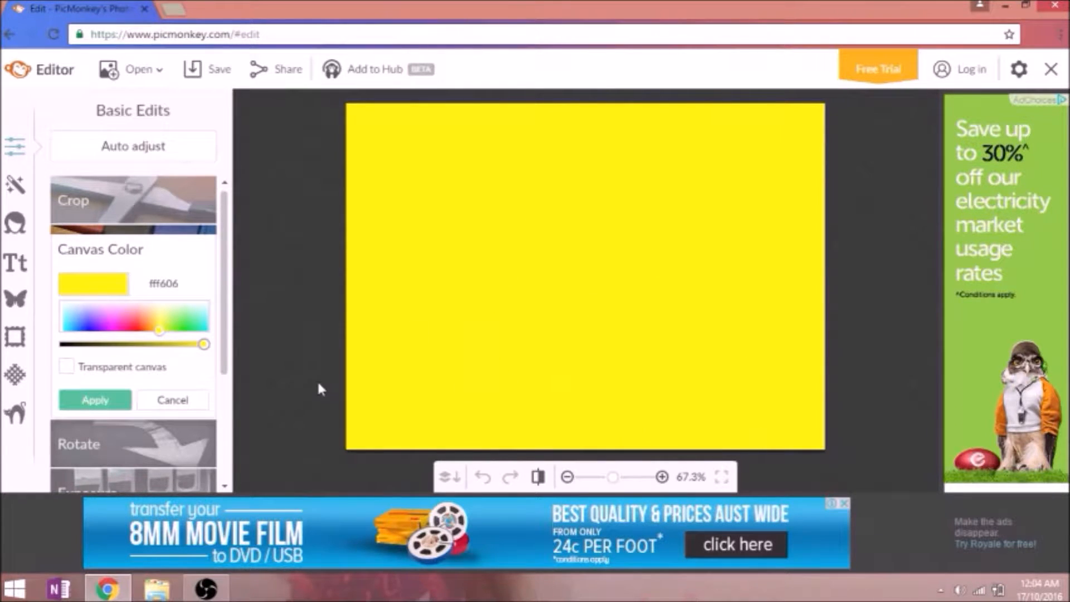
pyautogui.moveTo(161, 333); pyautogui.dragTo(213, 355)
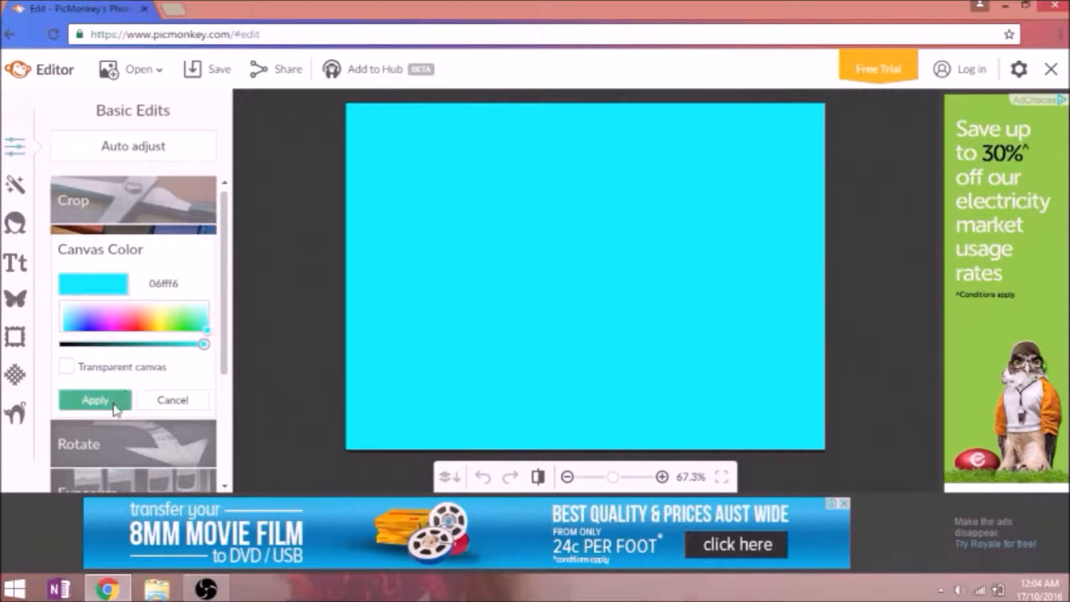
pyautogui.click(104, 345)
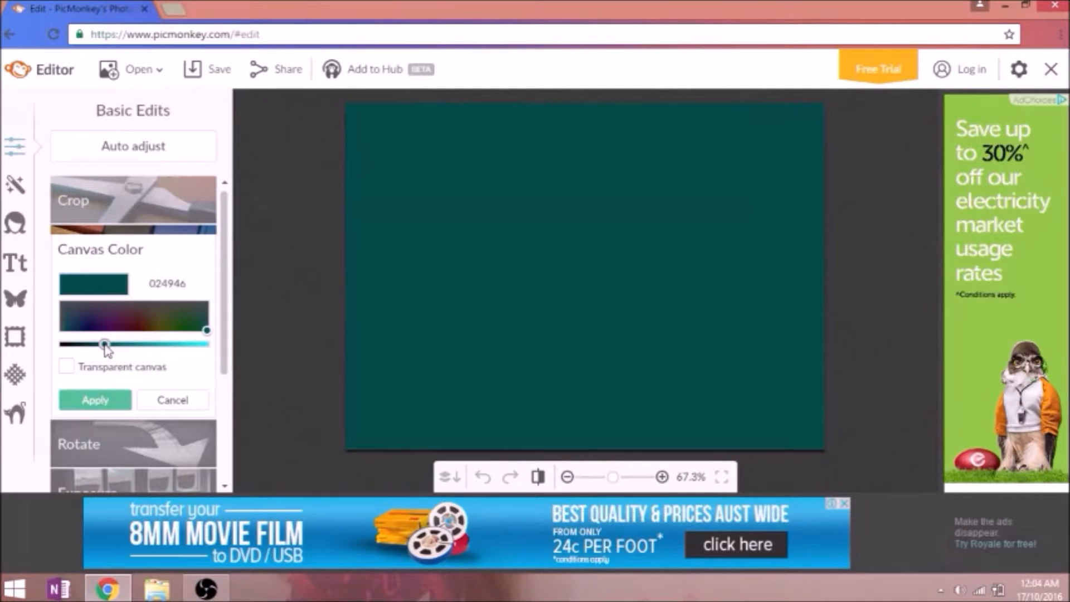
pyautogui.click(20, 263)
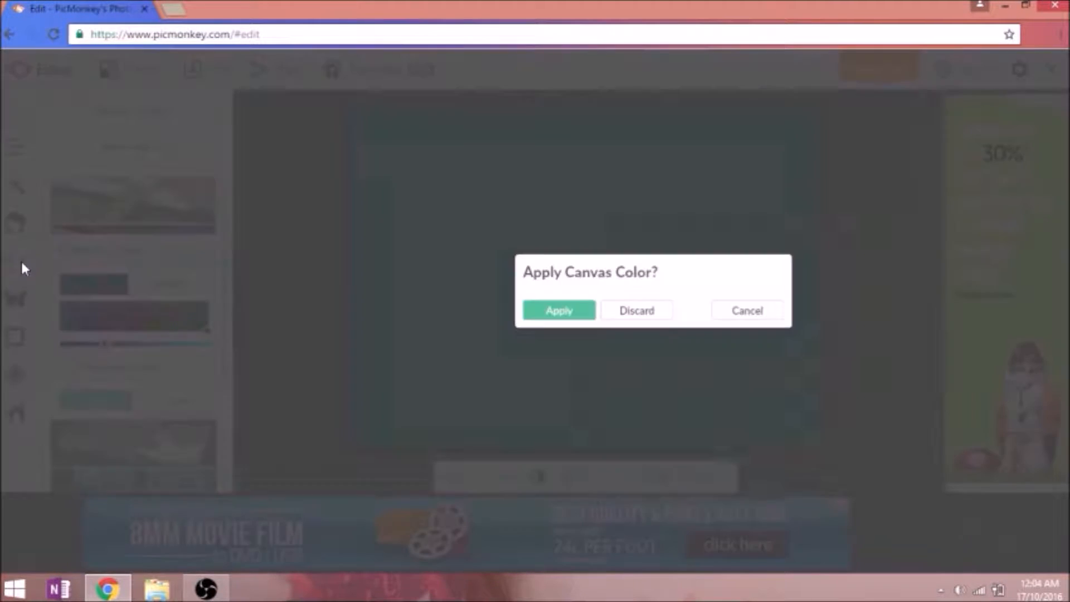
pyautogui.click(560, 310)
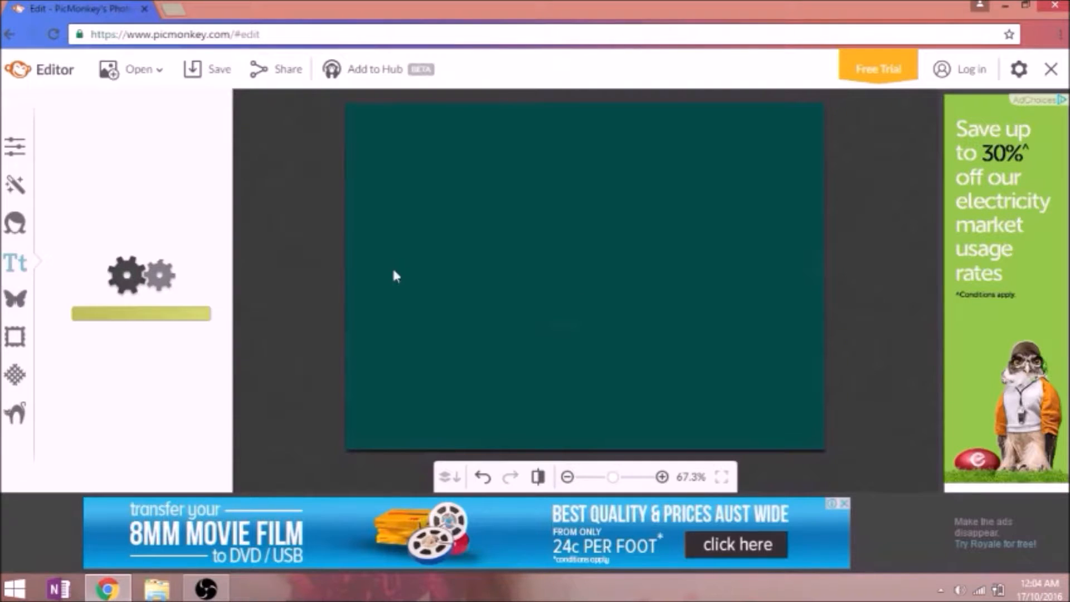
# Step: Change the canvas color to bright cyan behind the "how to make a thumbnail" text
pyautogui.click(17, 148)
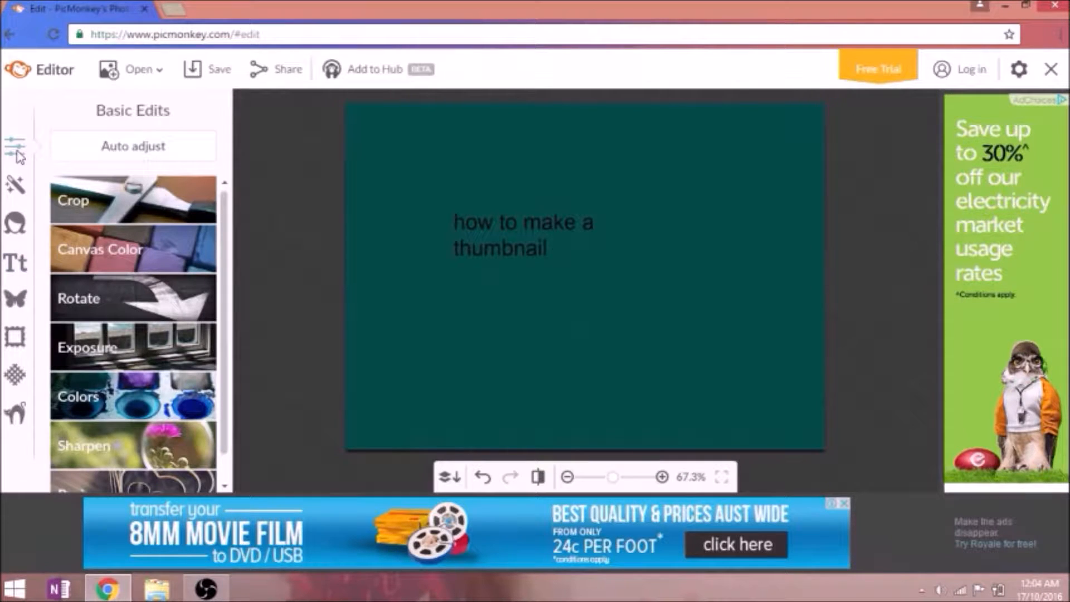
pyautogui.click(113, 249)
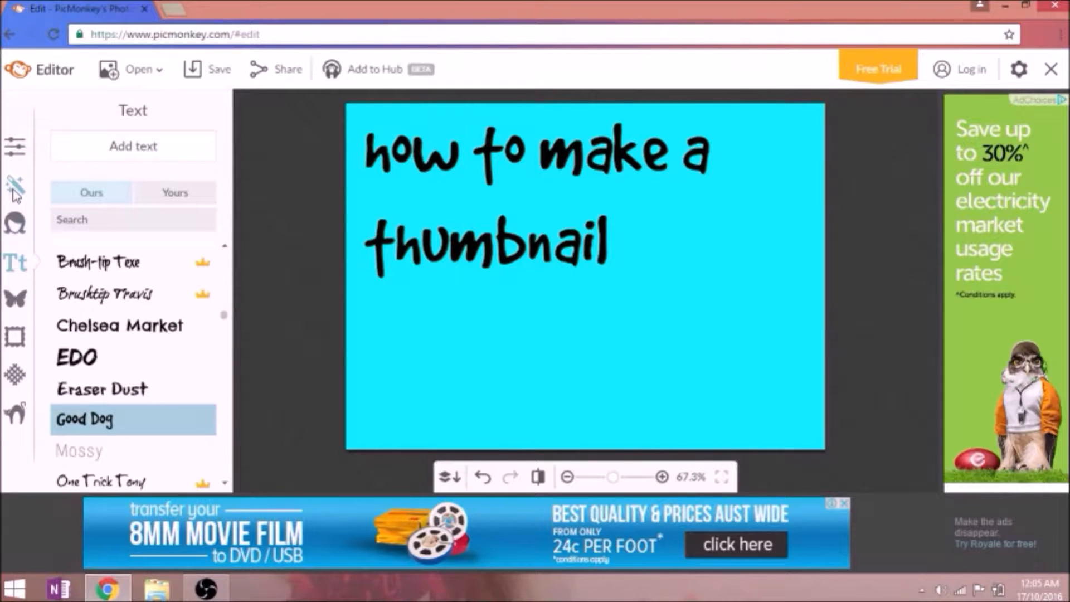
# Step: Try painting a hard-edged white backing behind both text lines with the Draw effect at brush size 156
pyautogui.click(13, 188)
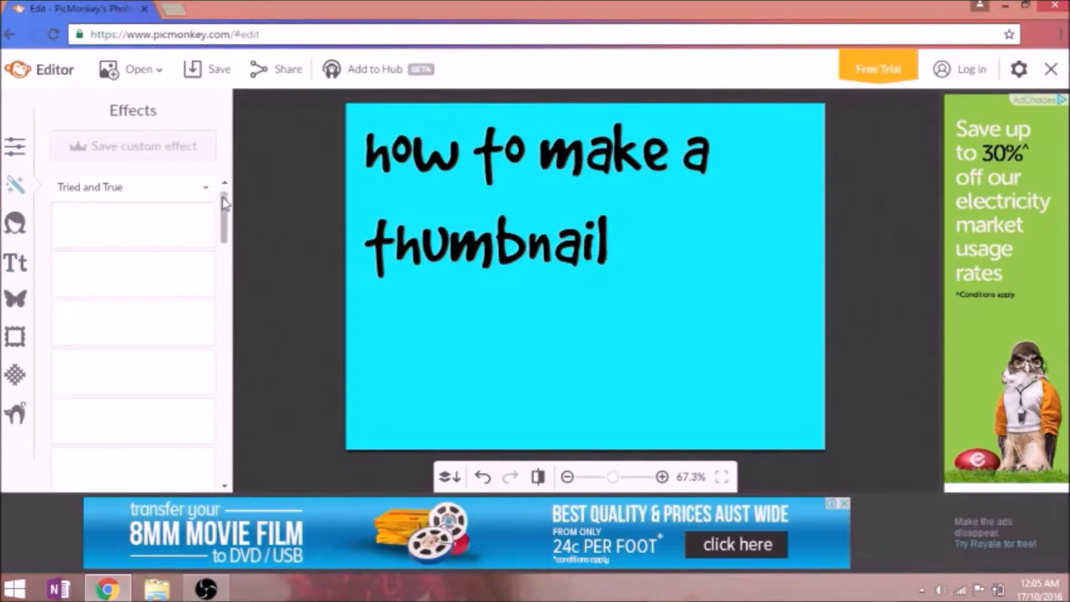
pyautogui.moveTo(224, 209); pyautogui.dragTo(244, 433)
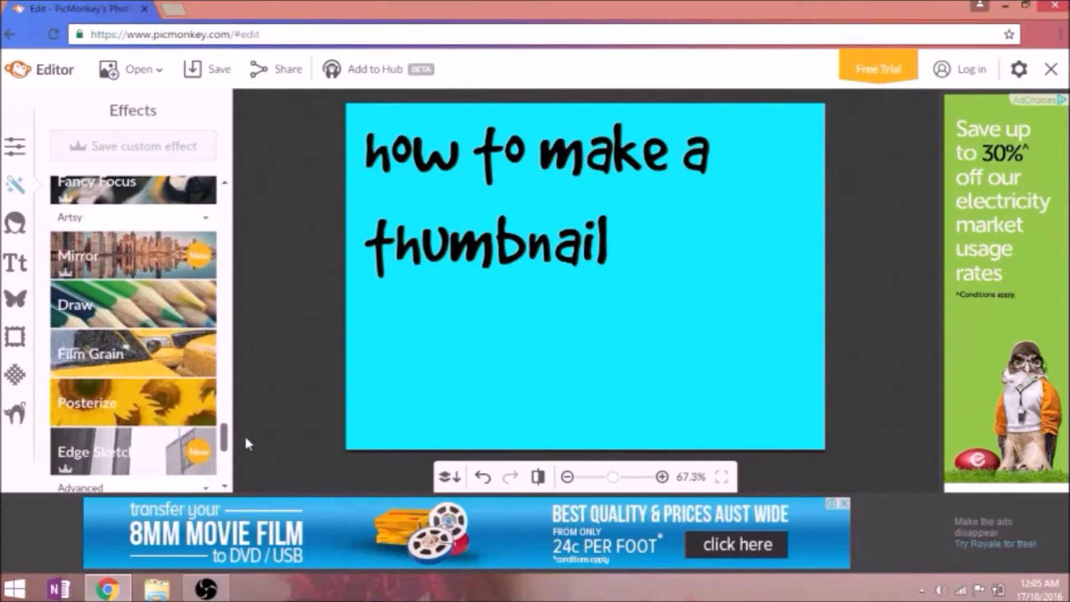
pyautogui.click(189, 320)
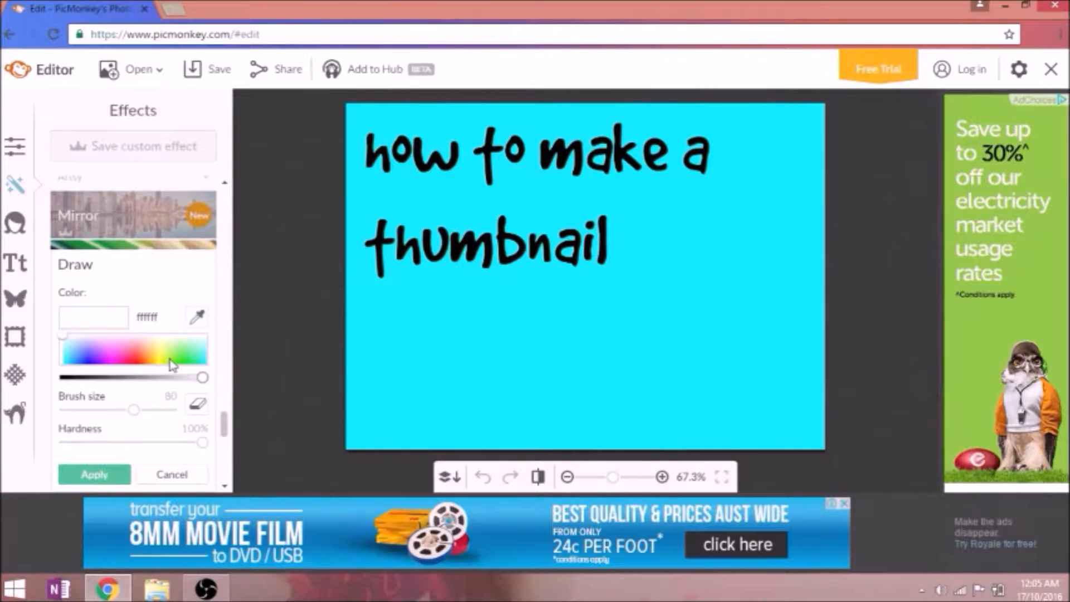
pyautogui.moveTo(134, 410); pyautogui.dragTo(155, 410)
pyautogui.moveTo(357, 248); pyautogui.dragTo(605, 251)
pyautogui.moveTo(347, 145)
pyautogui.mouseDown()
pyautogui.moveTo(697, 156)
pyautogui.moveTo(535, 184)
pyautogui.moveTo(360, 184)
pyautogui.mouseUp()
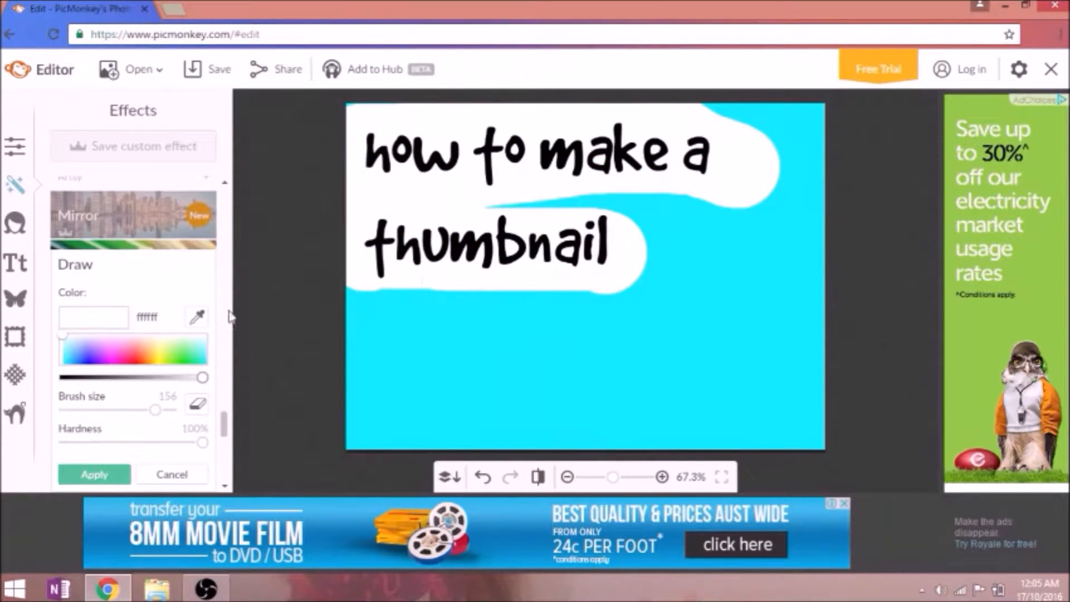
pyautogui.click(172, 474)
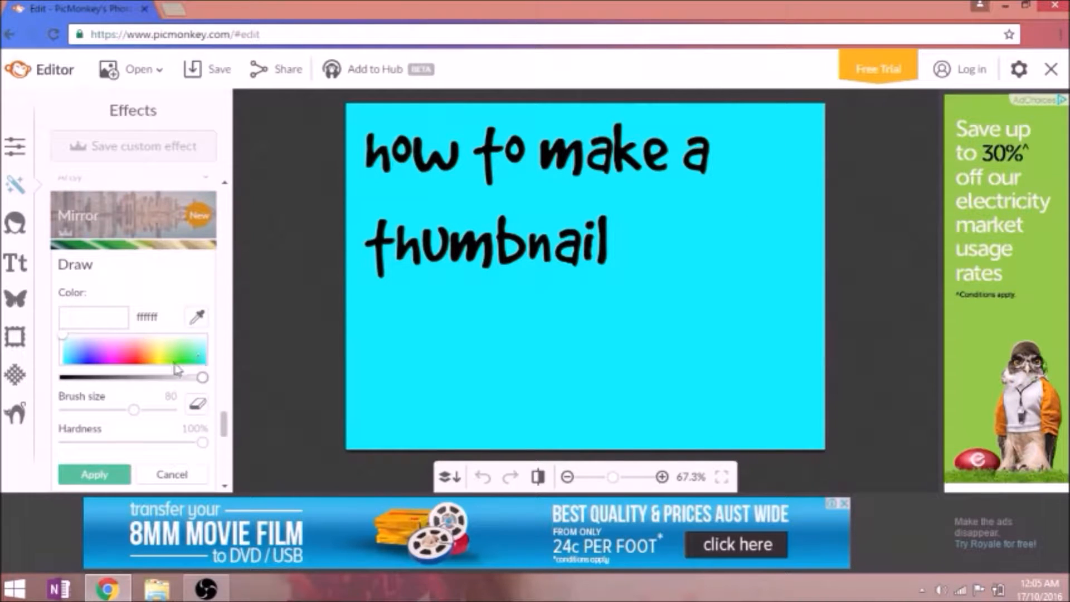
# Step: Try outlining the first letter of "thumbnail" in magenta ff06f1 with the Draw effect at brush size 33
pyautogui.click(114, 362)
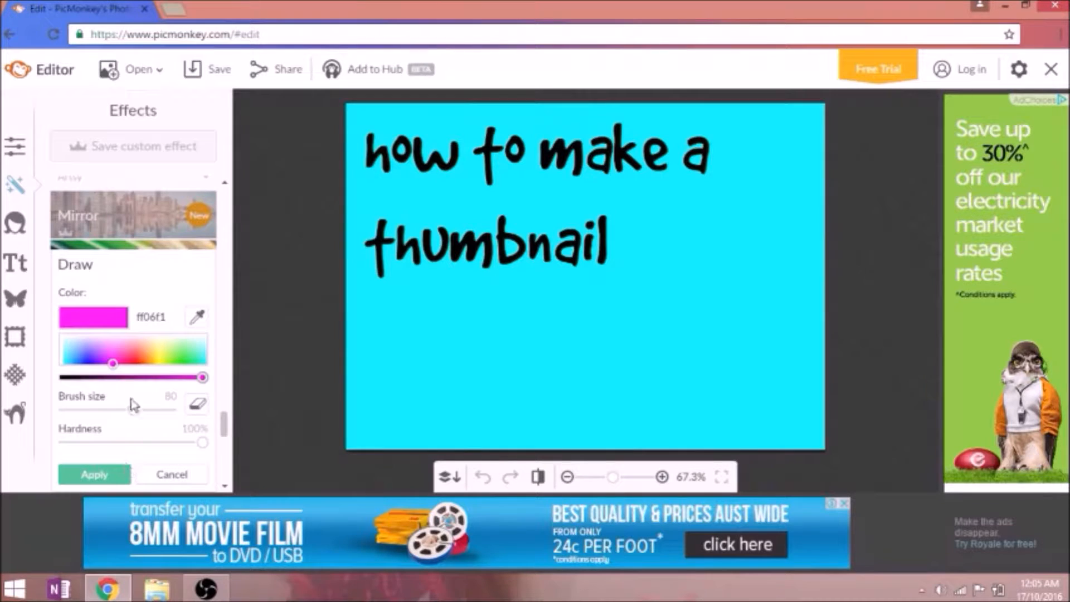
pyautogui.moveTo(134, 411); pyautogui.dragTo(108, 411)
pyautogui.moveTo(378, 222)
pyautogui.mouseDown()
pyautogui.moveTo(381, 267)
pyautogui.moveTo(398, 245)
pyautogui.mouseUp()
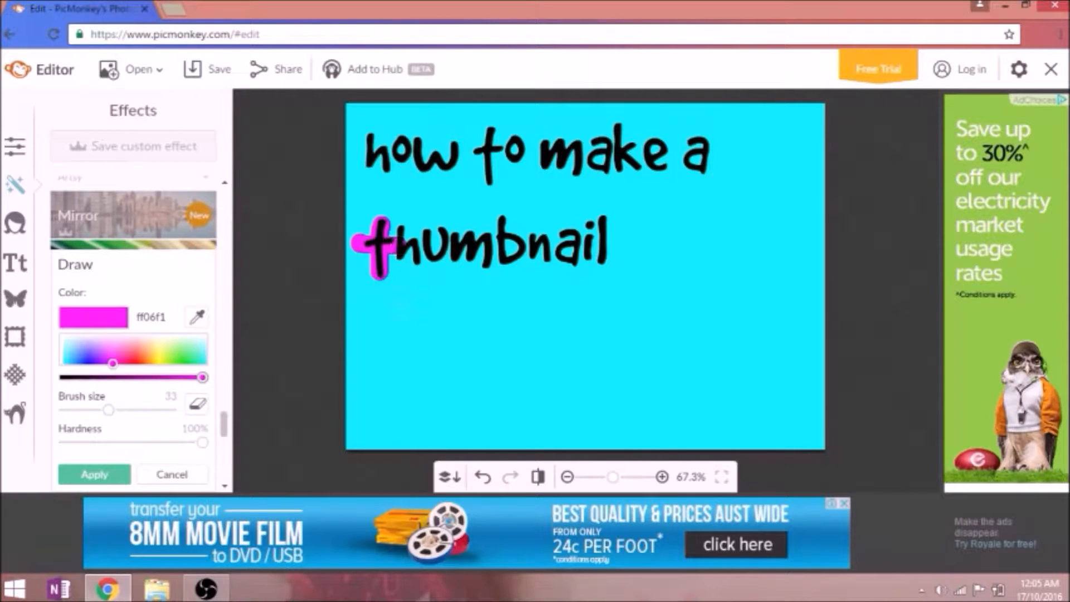
pyautogui.click(173, 474)
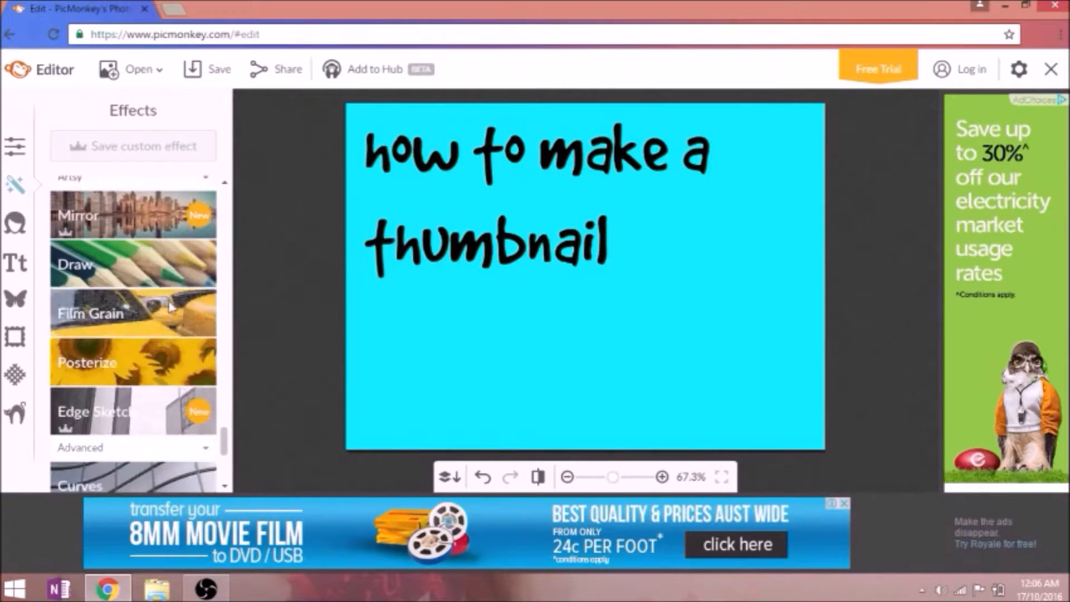
# Step: Paint a soft magenta ff06d8 glow around the word "thumbnail" using the Draw effect at 0% hardness
pyautogui.click(176, 256)
pyautogui.click(106, 410)
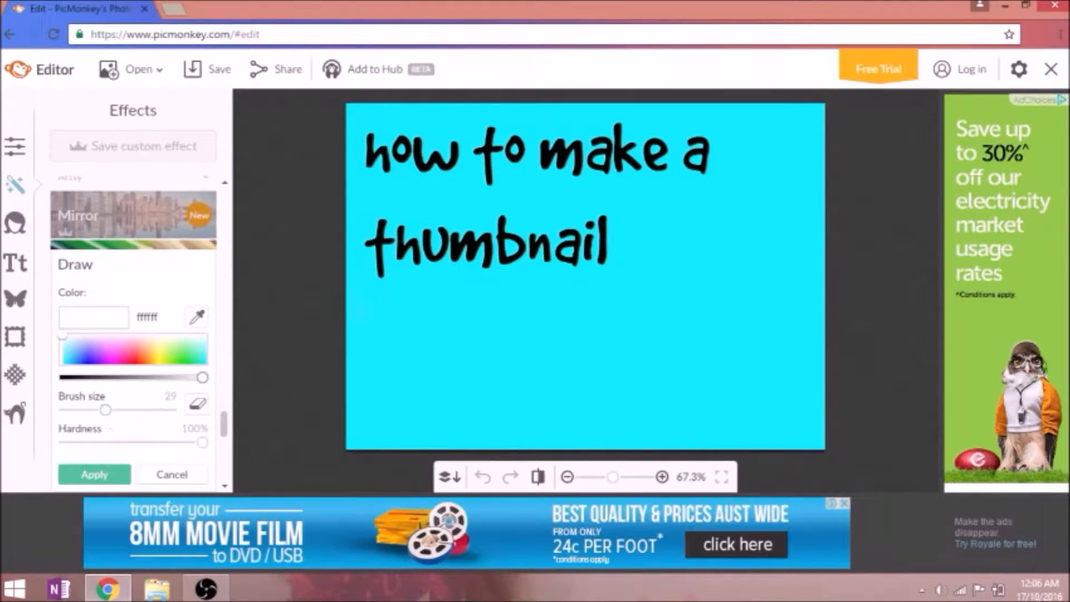
pyautogui.click(116, 362)
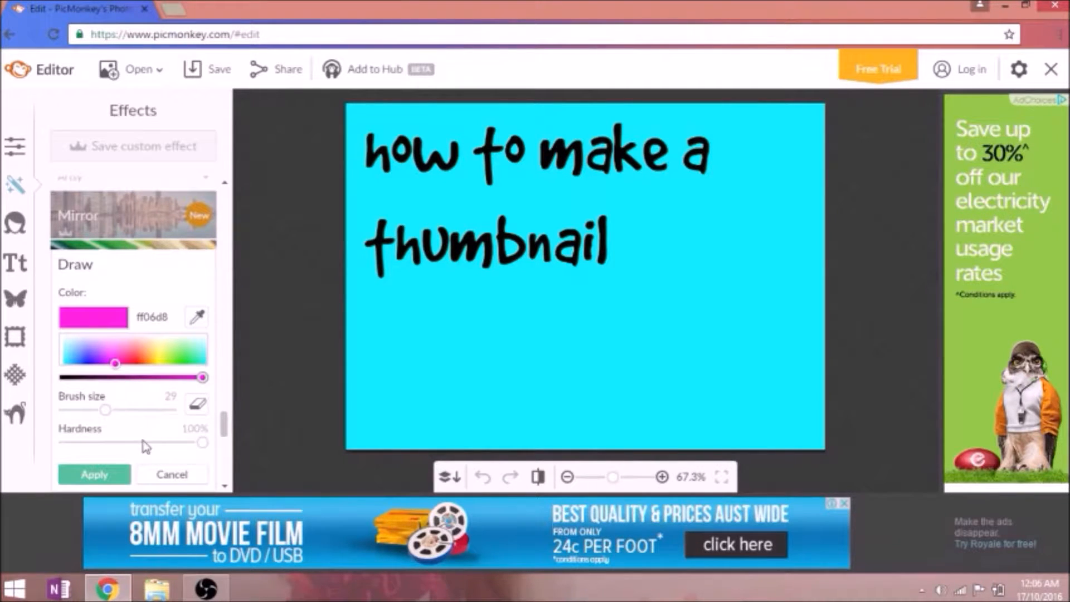
pyautogui.moveTo(205, 448); pyautogui.dragTo(47, 462)
pyautogui.click(112, 410)
pyautogui.moveTo(378, 222)
pyautogui.mouseDown()
pyautogui.moveTo(381, 273)
pyautogui.moveTo(366, 245)
pyautogui.moveTo(396, 244)
pyautogui.moveTo(400, 226)
pyautogui.moveTo(400, 254)
pyautogui.moveTo(409, 247)
pyautogui.moveTo(417, 263)
pyautogui.moveTo(425, 233)
pyautogui.moveTo(431, 255)
pyautogui.moveTo(443, 249)
pyautogui.moveTo(442, 225)
pyautogui.moveTo(463, 244)
pyautogui.moveTo(459, 235)
pyautogui.moveTo(455, 257)
pyautogui.moveTo(472, 236)
pyautogui.moveTo(472, 259)
pyautogui.moveTo(486, 267)
pyautogui.mouseUp()
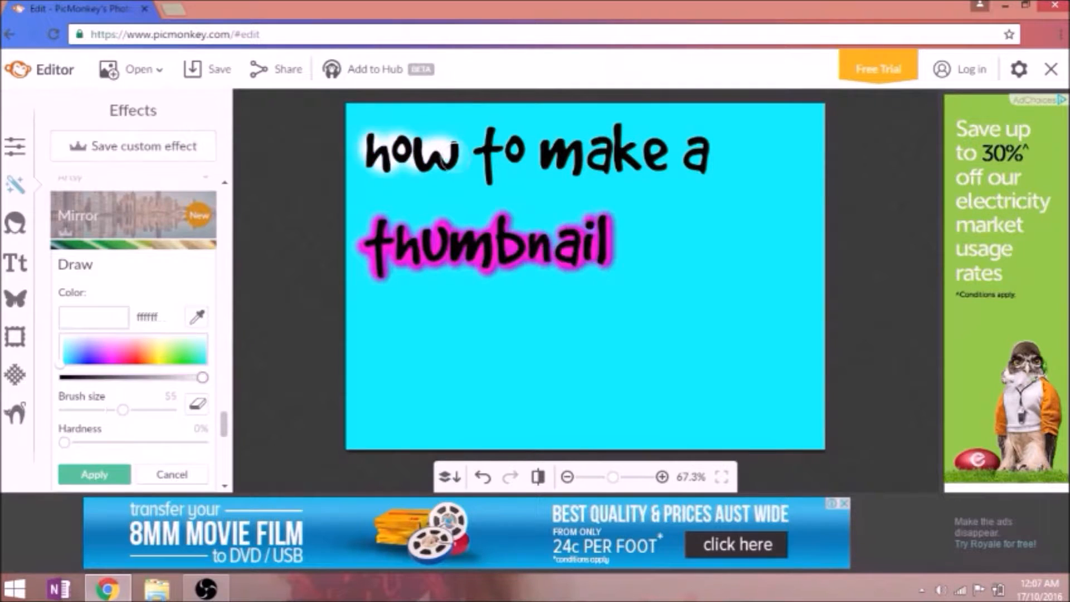
# Step: Paint a soft white glow around "how to make a" with brush size 55 and 0% hardness, and apply the drawing
pyautogui.moveTo(466, 156)
pyautogui.mouseDown()
pyautogui.moveTo(417, 157)
pyautogui.moveTo(484, 169)
pyautogui.moveTo(502, 157)
pyautogui.moveTo(502, 169)
pyautogui.moveTo(549, 157)
pyautogui.moveTo(712, 161)
pyautogui.moveTo(703, 171)
pyautogui.moveTo(644, 175)
pyautogui.moveTo(516, 152)
pyautogui.moveTo(496, 178)
pyautogui.moveTo(473, 184)
pyautogui.moveTo(435, 173)
pyautogui.moveTo(417, 155)
pyautogui.moveTo(379, 165)
pyautogui.moveTo(368, 148)
pyautogui.moveTo(373, 122)
pyautogui.moveTo(389, 141)
pyautogui.moveTo(467, 149)
pyautogui.moveTo(499, 145)
pyautogui.moveTo(504, 131)
pyautogui.moveTo(516, 150)
pyautogui.moveTo(502, 158)
pyautogui.moveTo(481, 160)
pyautogui.moveTo(493, 111)
pyautogui.moveTo(502, 147)
pyautogui.moveTo(516, 153)
pyautogui.moveTo(557, 131)
pyautogui.moveTo(586, 140)
pyautogui.moveTo(634, 119)
pyautogui.moveTo(607, 180)
pyautogui.moveTo(644, 145)
pyautogui.moveTo(670, 150)
pyautogui.moveTo(569, 162)
pyautogui.mouseUp()
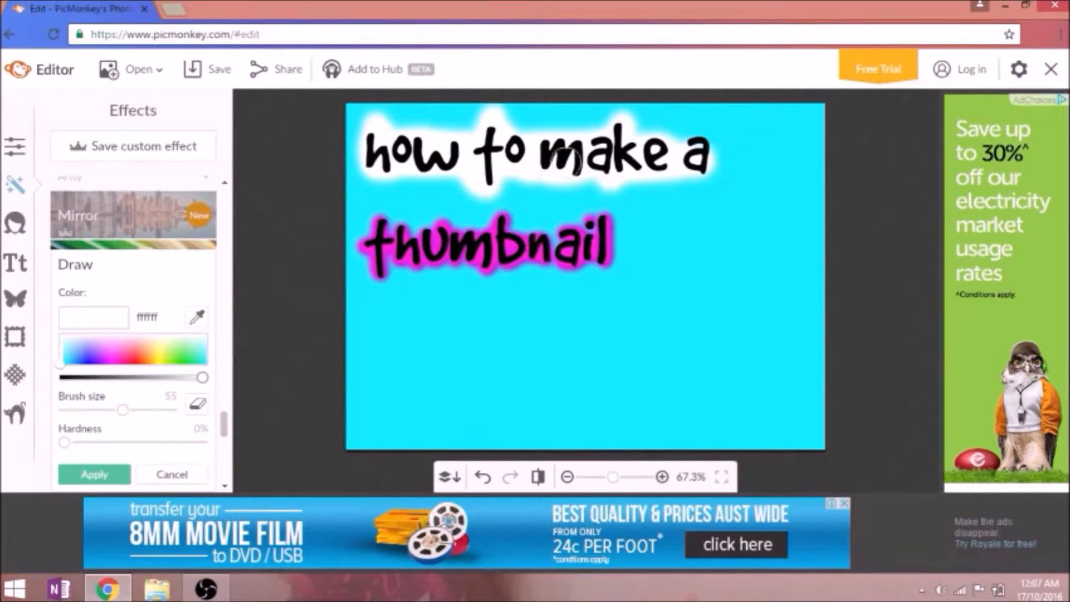
pyautogui.moveTo(663, 138)
pyautogui.mouseDown()
pyautogui.moveTo(688, 159)
pyautogui.moveTo(696, 124)
pyautogui.moveTo(692, 165)
pyautogui.mouseUp()
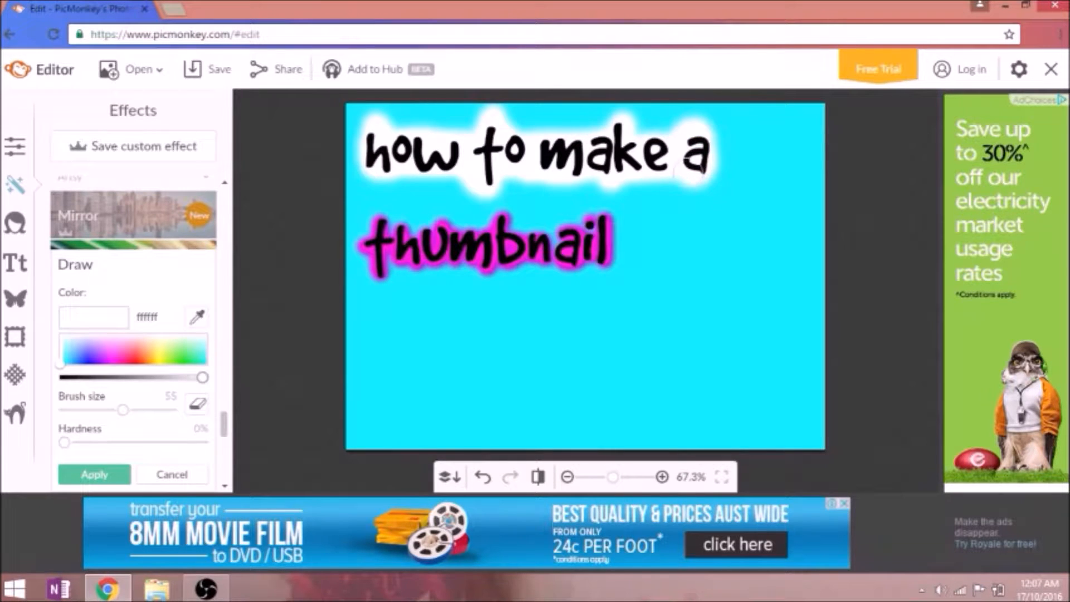
pyautogui.moveTo(433, 157)
pyautogui.mouseDown()
pyautogui.moveTo(393, 182)
pyautogui.moveTo(359, 170)
pyautogui.moveTo(376, 125)
pyautogui.mouseUp()
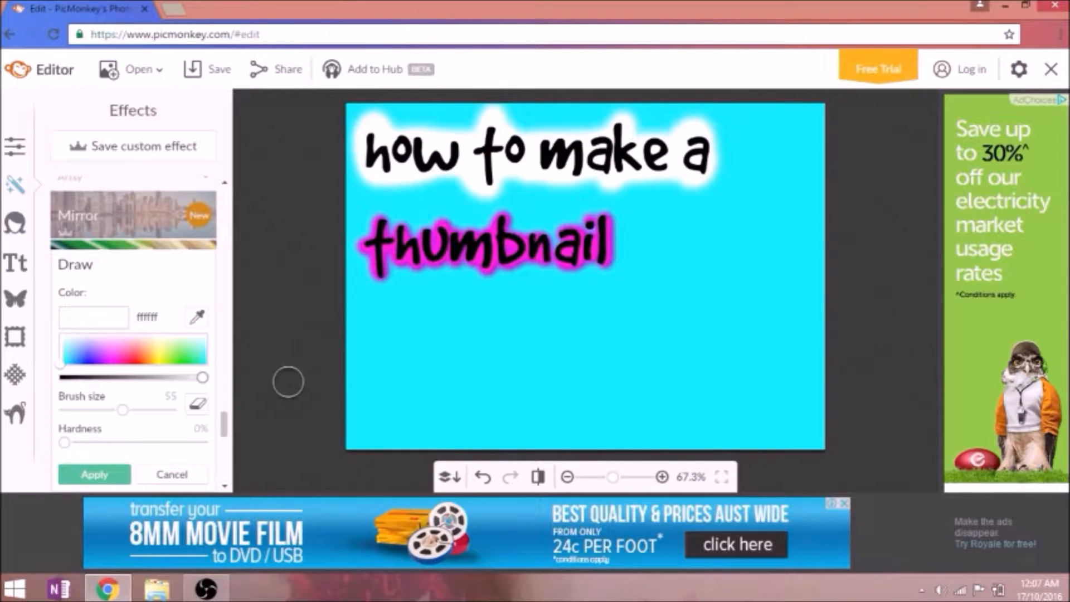
pyautogui.click(104, 473)
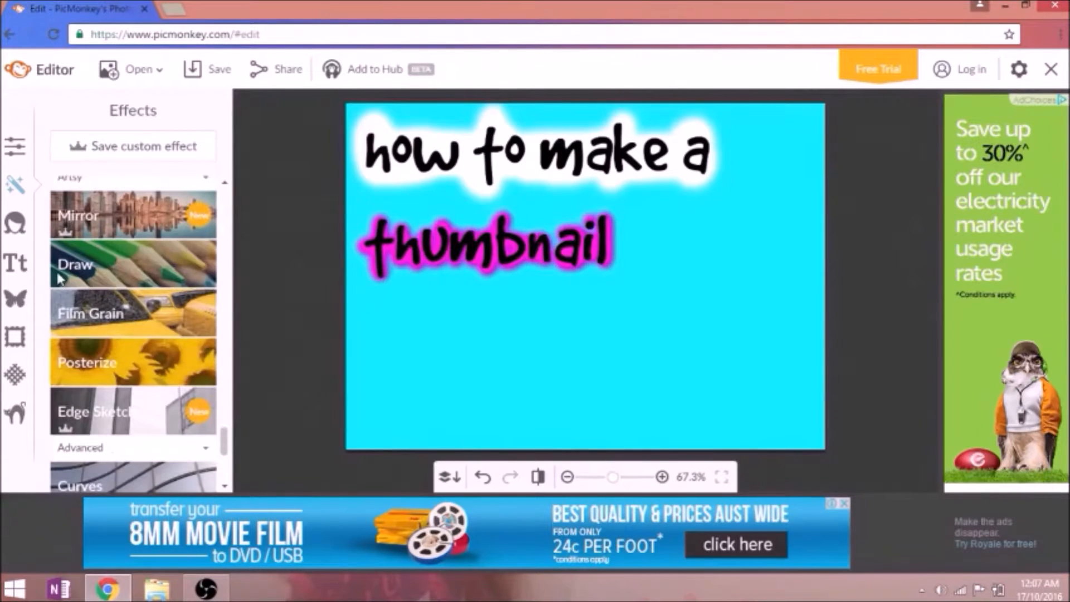
pyautogui.click(515, 241)
pyautogui.click(613, 330)
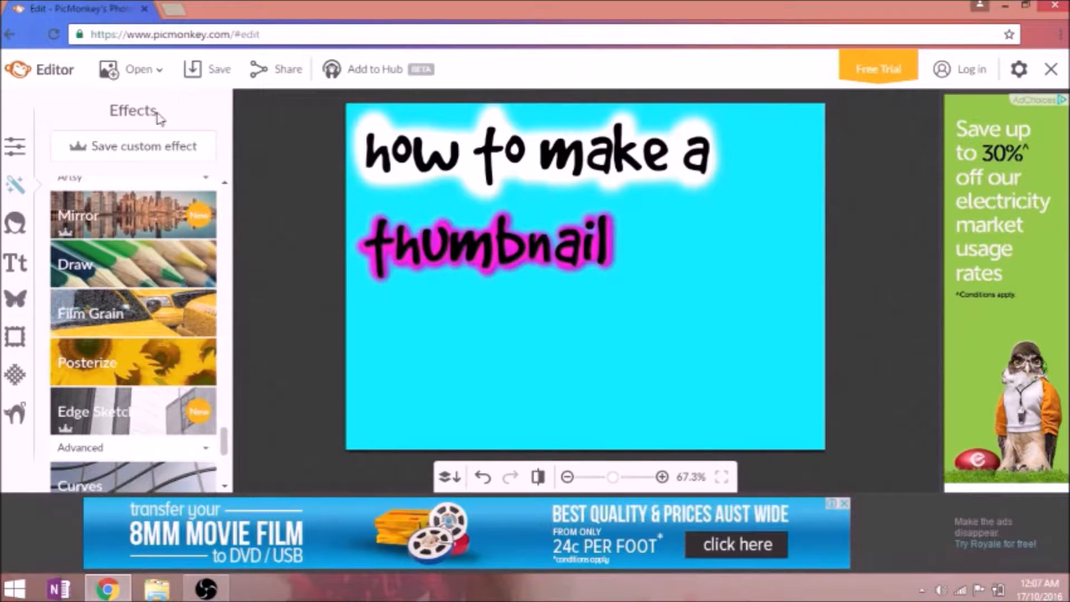
# Step: Add the solid block arrow from the basic Arrows overlays to the canvas
pyautogui.click(26, 302)
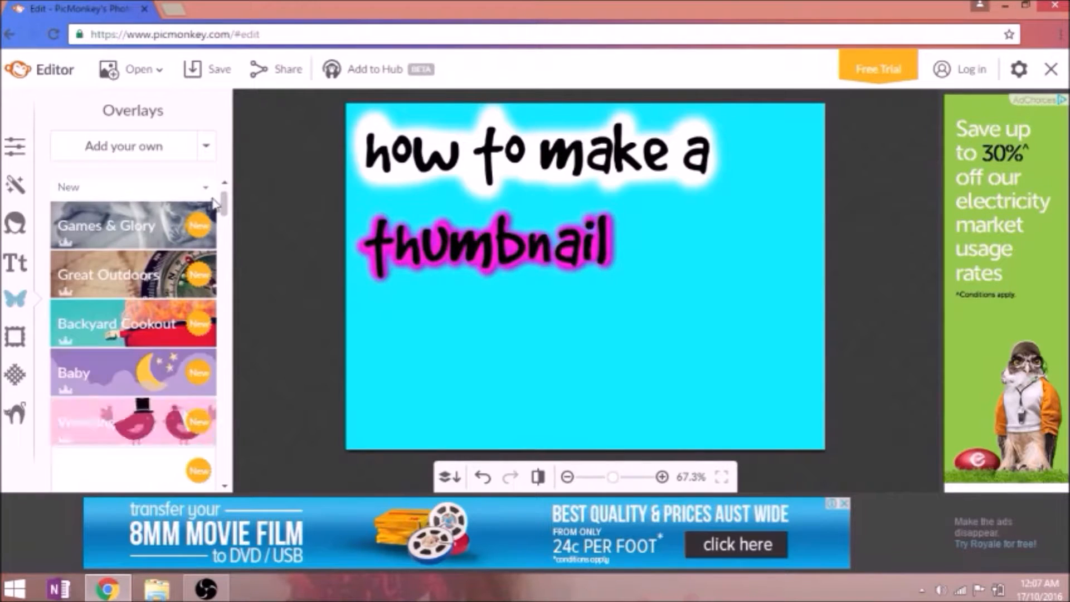
pyautogui.moveTo(225, 205); pyautogui.dragTo(224, 263)
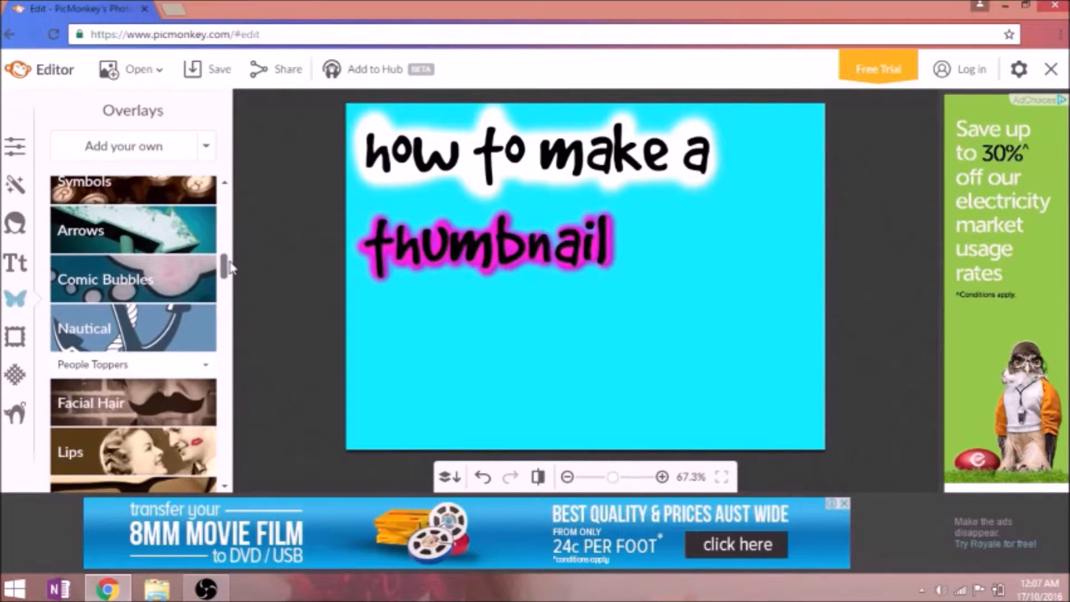
pyautogui.click(184, 240)
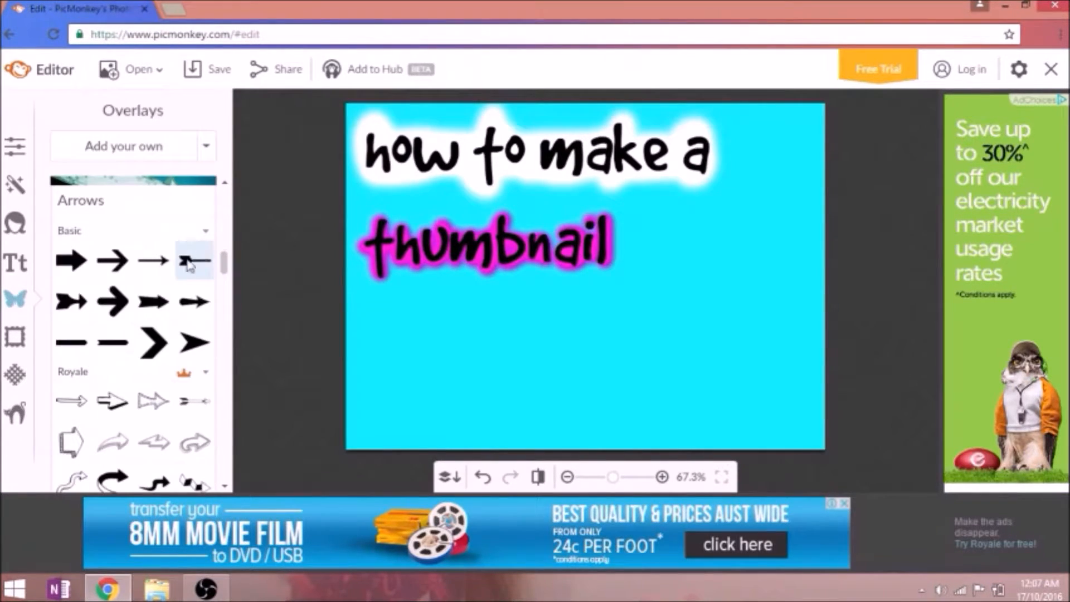
pyautogui.click(81, 269)
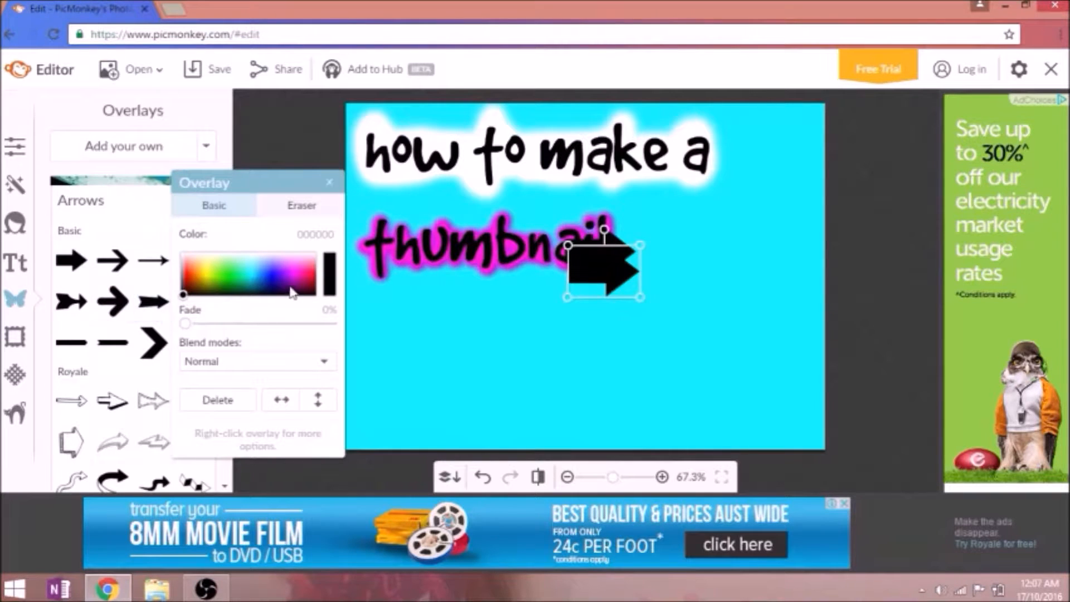
# Step: Color the arrow overlay red ff2400, move it beside "thumbnail", and rotate it to point up toward the word
pyautogui.click(316, 281)
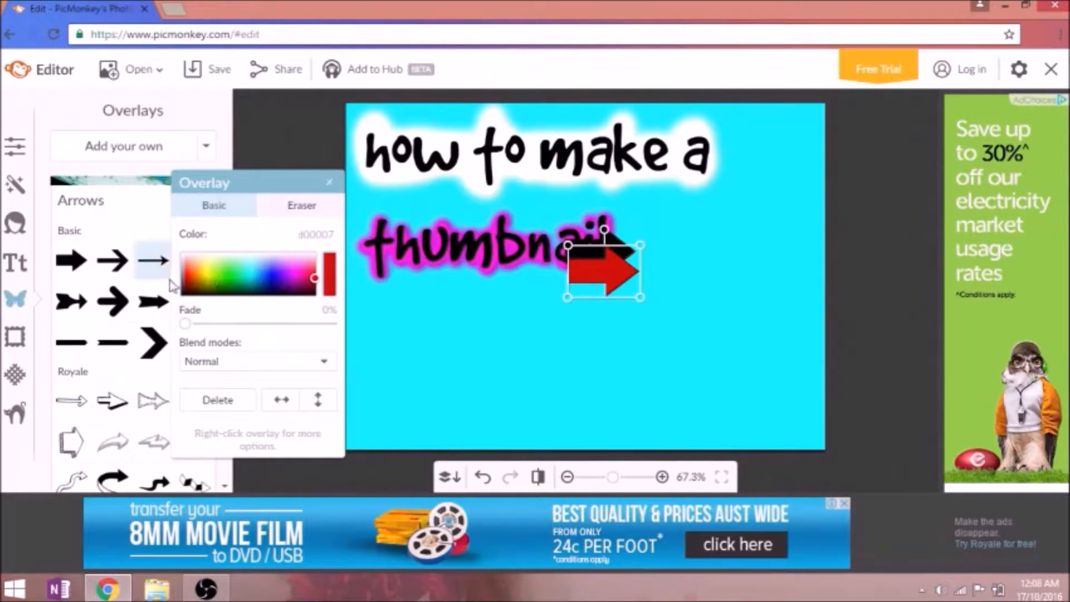
pyautogui.moveTo(219, 277)
pyautogui.mouseDown()
pyautogui.moveTo(179, 275)
pyautogui.moveTo(190, 280)
pyautogui.mouseUp()
pyautogui.moveTo(606, 257); pyautogui.dragTo(659, 268)
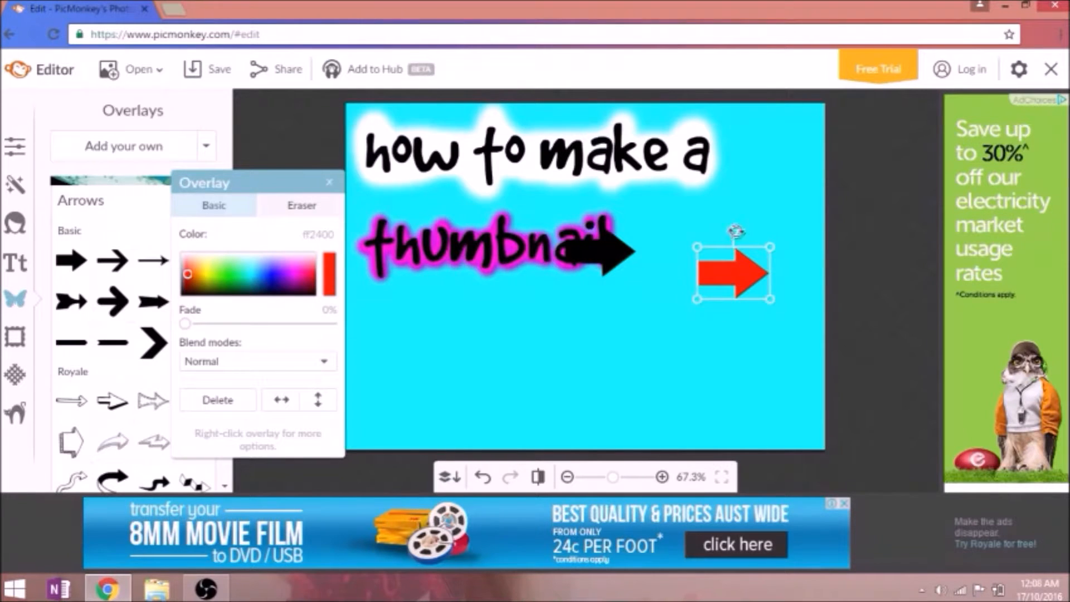
pyautogui.moveTo(736, 231); pyautogui.dragTo(717, 315)
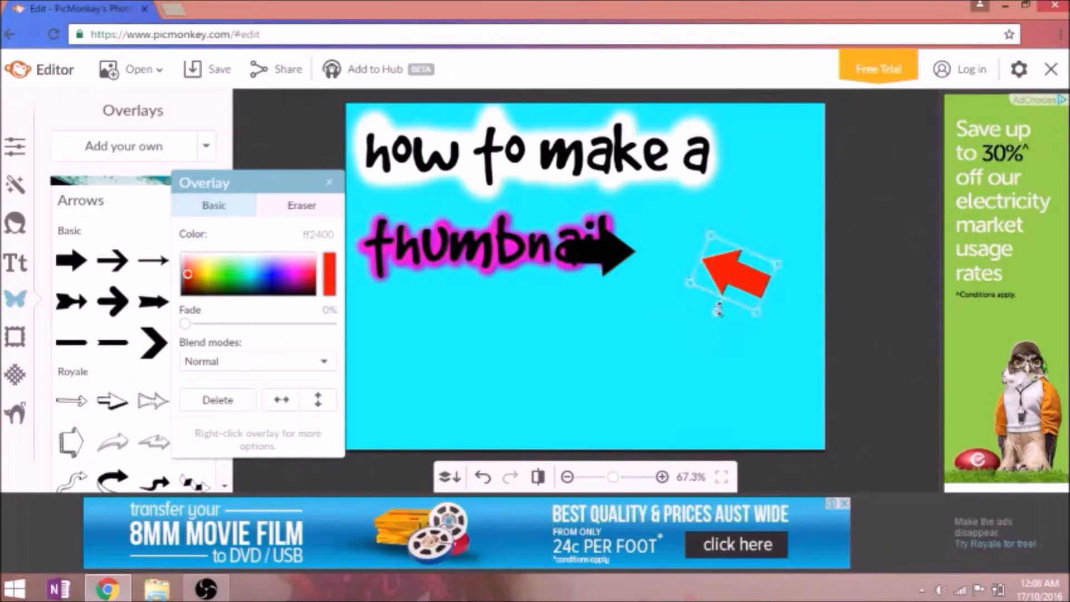
# Step: Delete the black arrow overlay that covers the end of "thumbnail"
pyautogui.click(603, 255)
pyautogui.rightClick(604, 257)
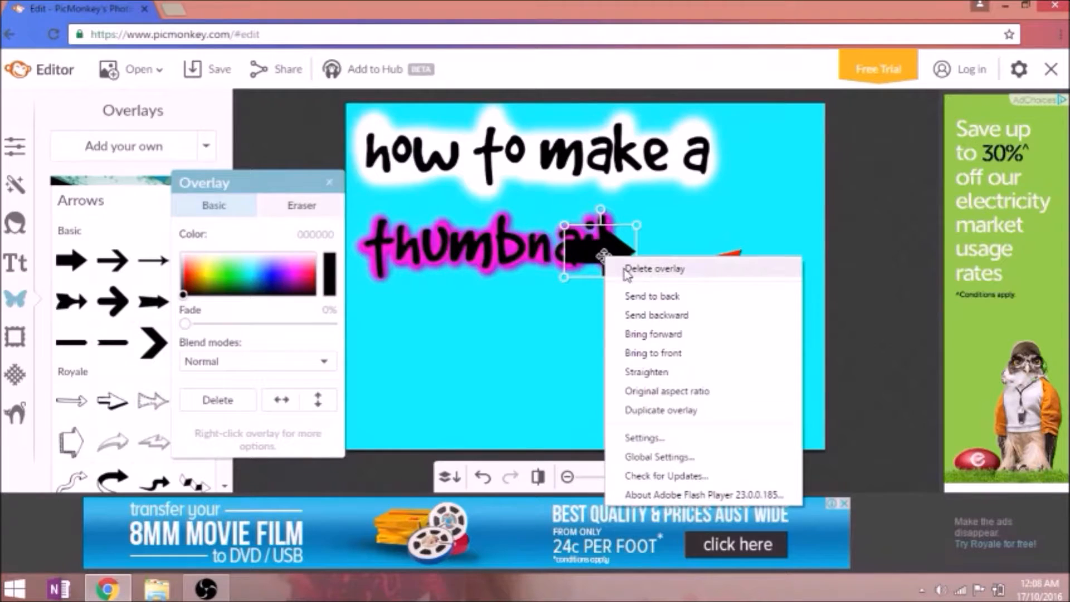
pyautogui.click(624, 269)
# Step: Reposition the red arrow closer to the end of "thumbnail" and deselect it
pyautogui.moveTo(759, 271); pyautogui.dragTo(727, 260)
pyautogui.rightClick(726, 257)
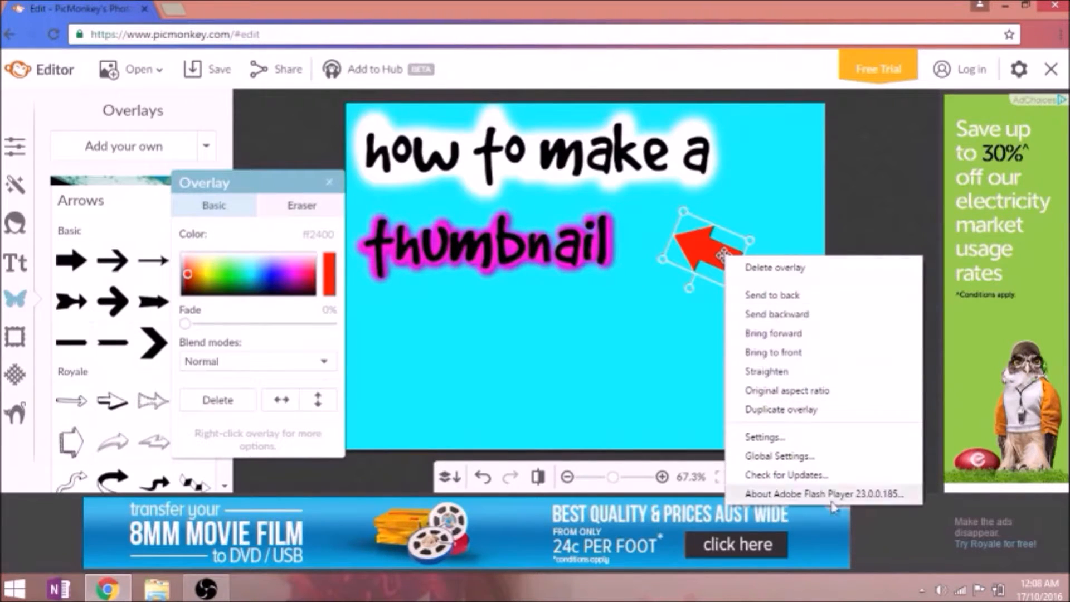
pyautogui.click(826, 226)
pyautogui.moveTo(717, 242); pyautogui.dragTo(704, 234)
pyautogui.click(779, 223)
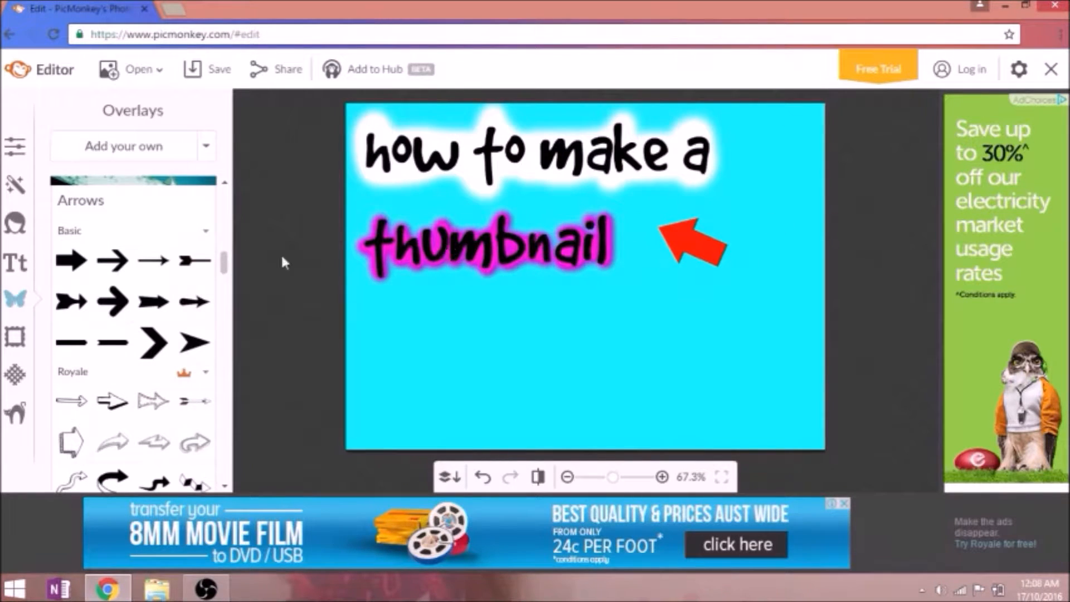
# Step: Search Google for "thumbnail" in a new browser tab and browse the image results
pyautogui.scroll(3, 225, 249)
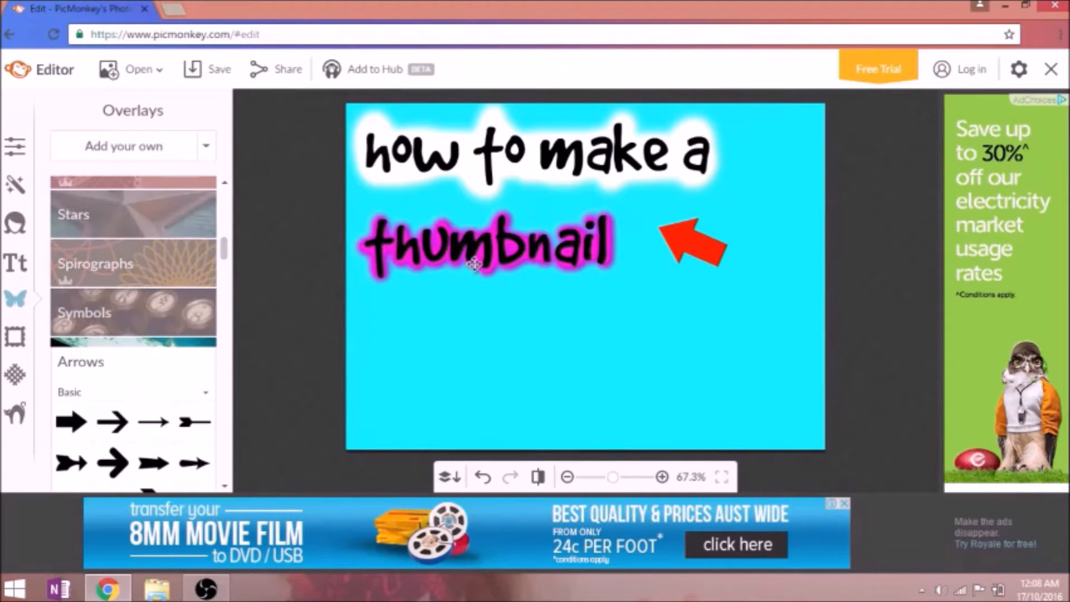
pyautogui.click(184, 15)
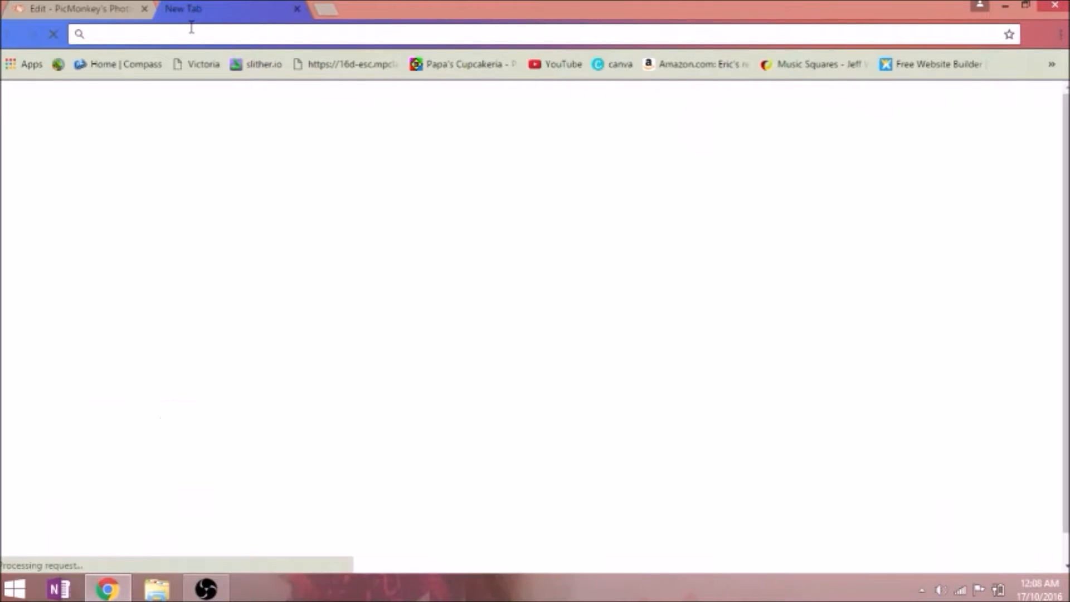
pyautogui.write('thumbna')
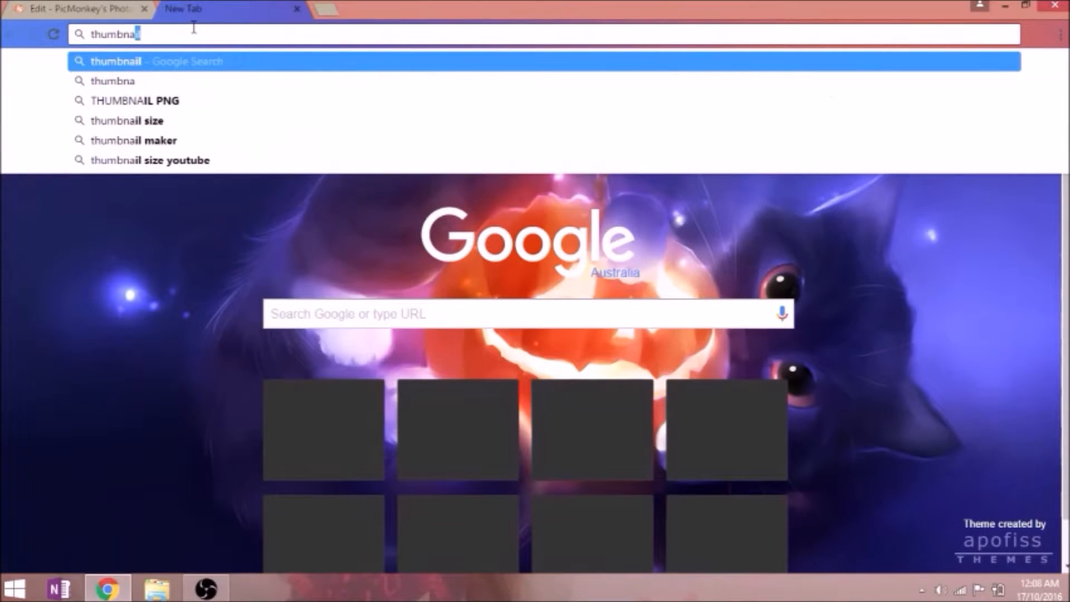
pyautogui.press('Return')
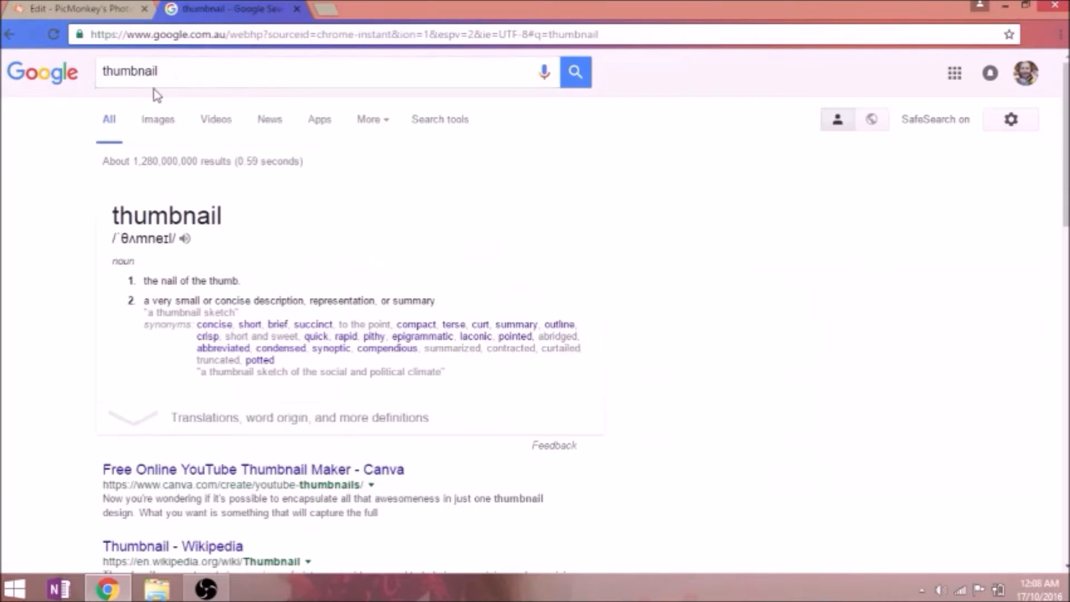
pyautogui.click(159, 119)
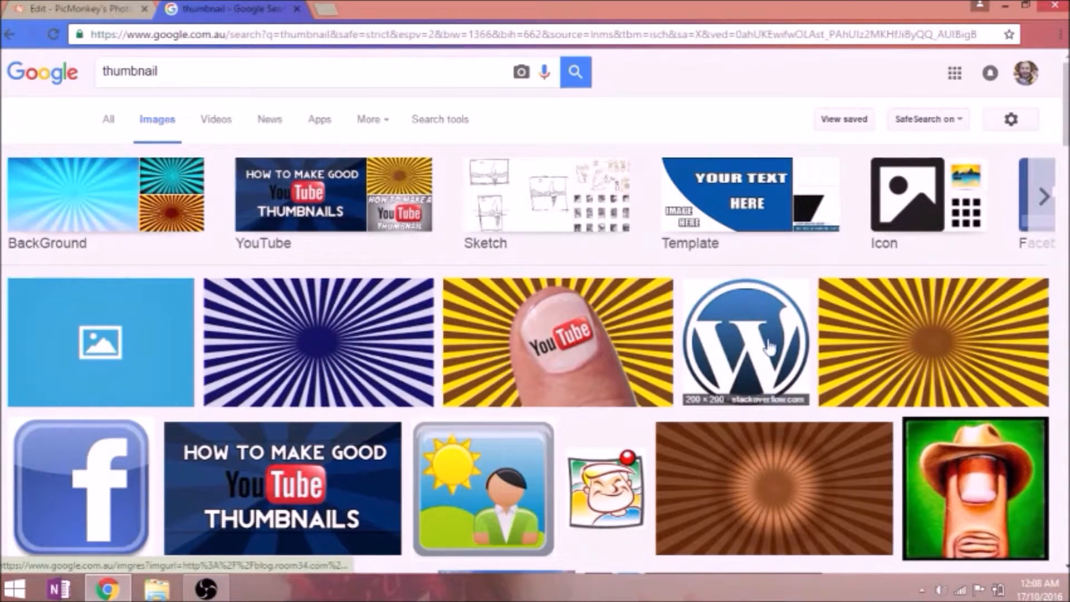
pyautogui.scroll(-3, 1025, 231)
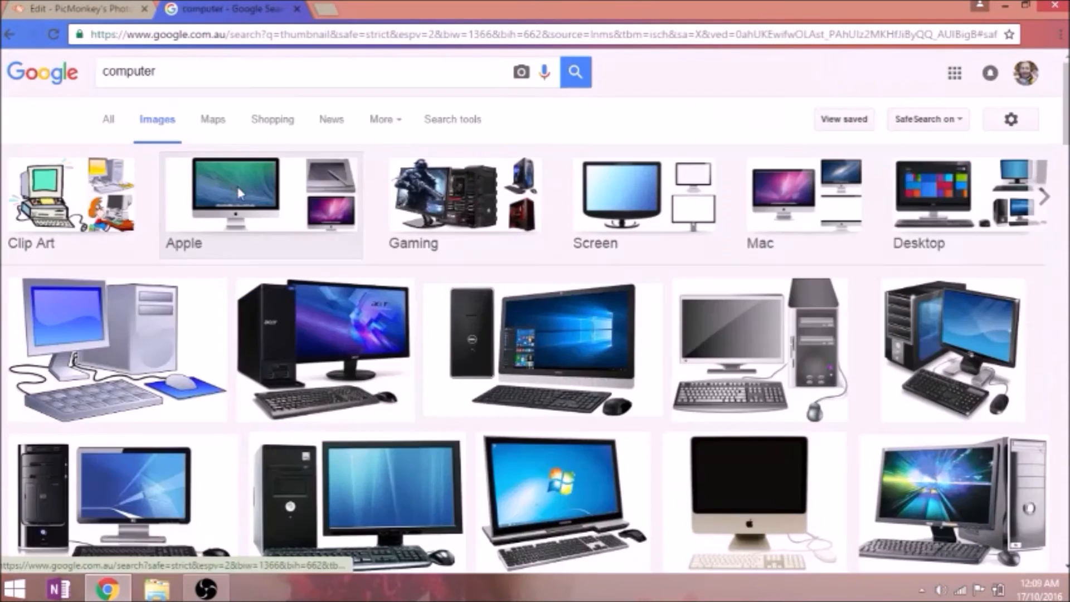
# Step: Search Google Images for "apple computer", and refine the query to "apple computer png"
pyautogui.write('apple computer')
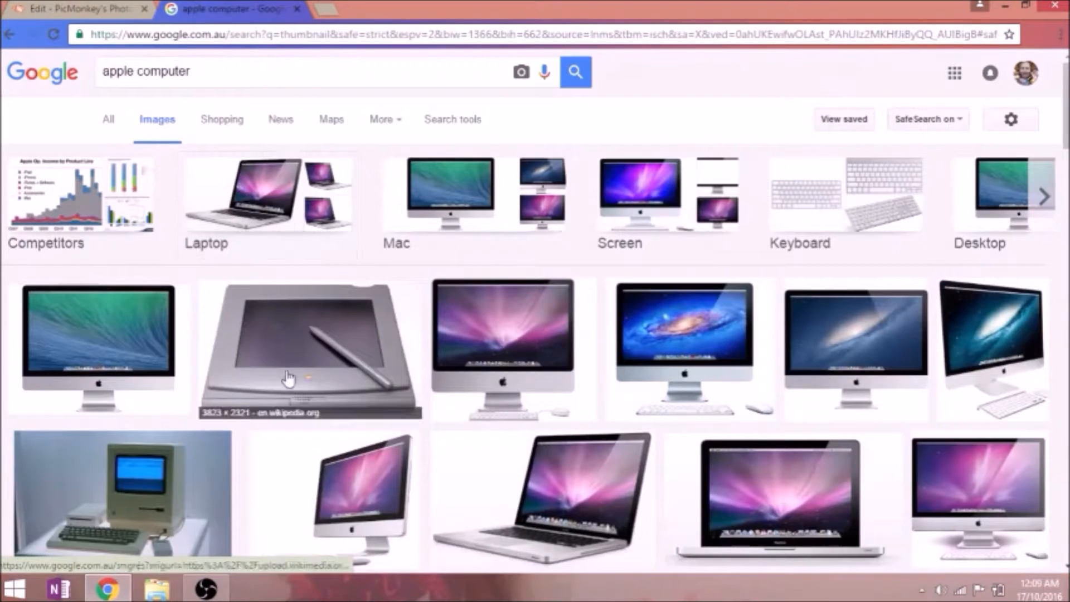
pyautogui.click(253, 70)
pyautogui.write('png\\')
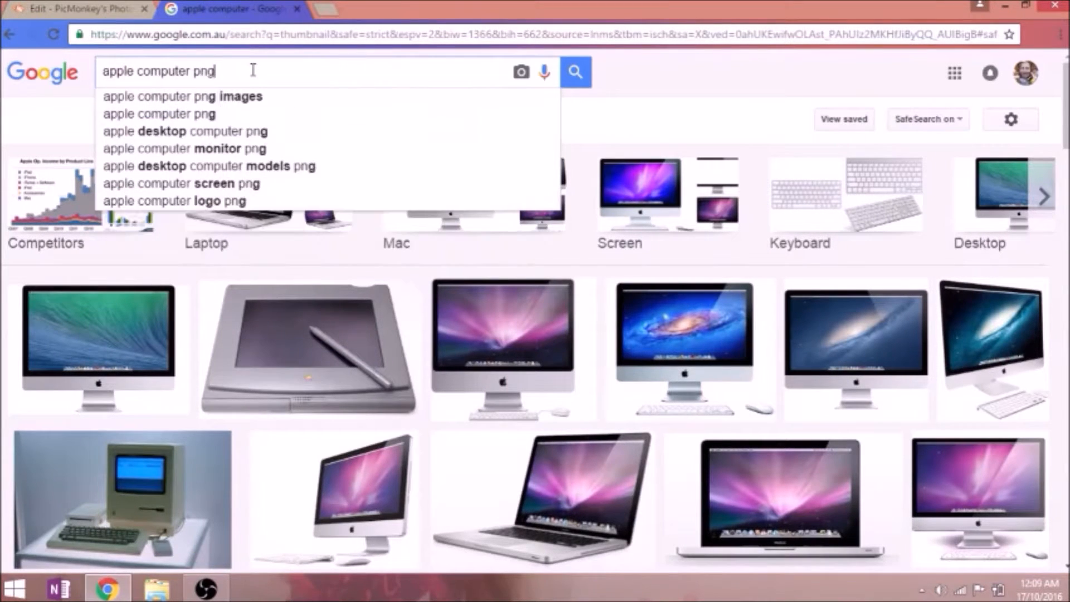
pyautogui.press('Return')
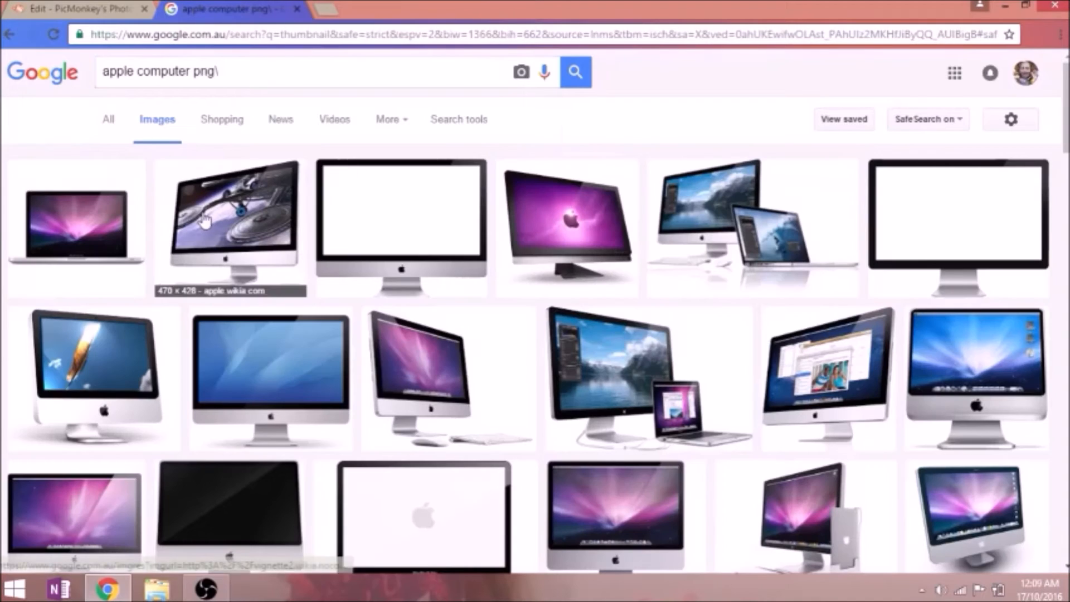
# Step: Save the Apple Mac image with the blank transparent screen to Downloads as Apple-Mac-Computer-Screen-PNG
pyautogui.click(360, 244)
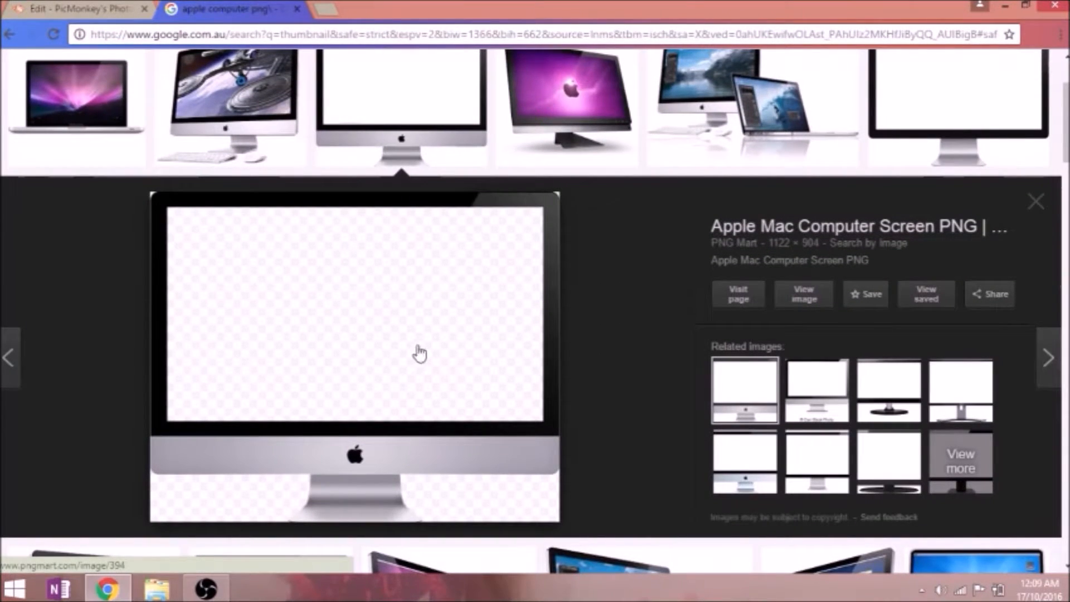
pyautogui.rightClick(333, 438)
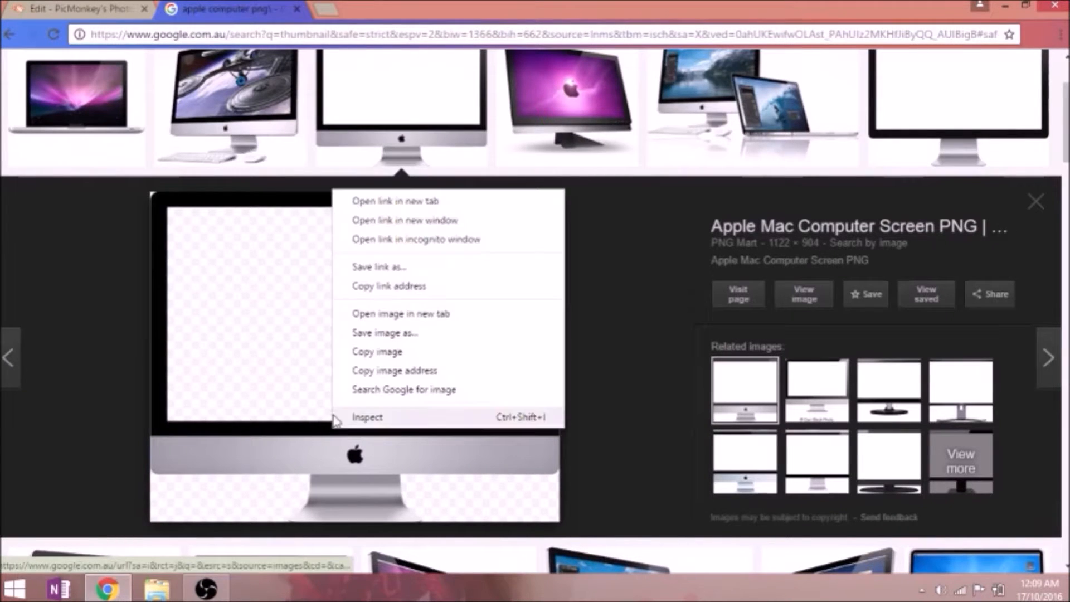
pyautogui.click(370, 340)
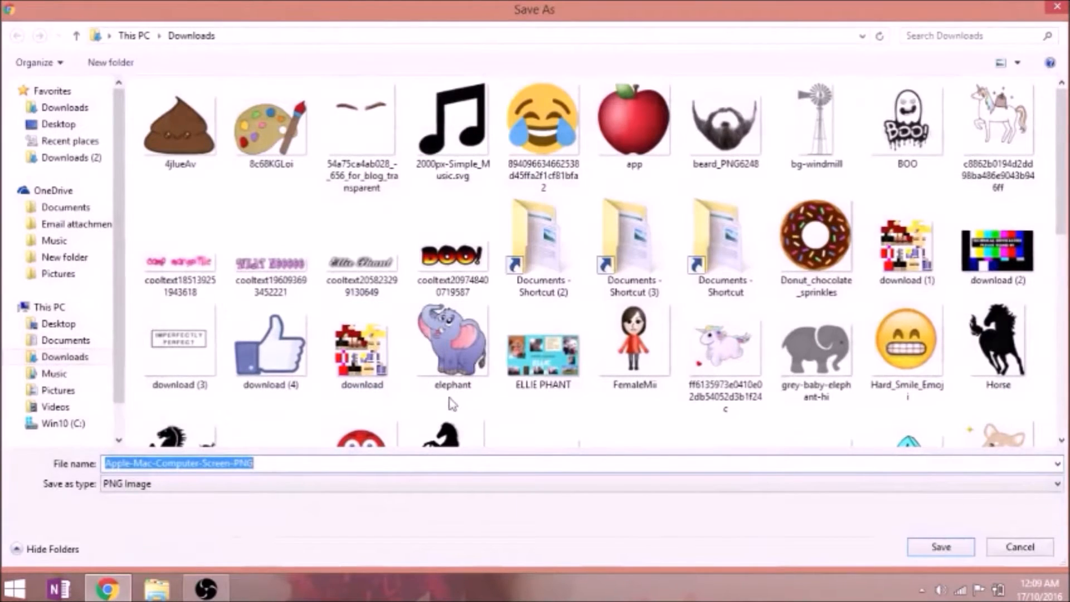
pyautogui.click(941, 547)
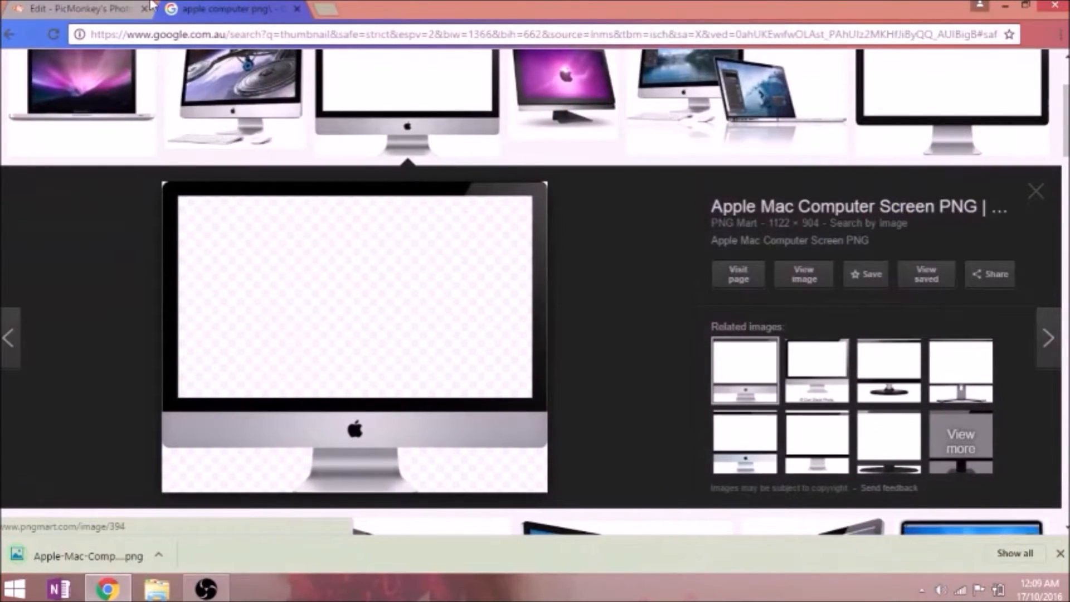
# Step: Back in PicMonkey, add Apple-Mac-Computer-Screen-PNG from Downloads as an overlay and position its screen around the title and arrow
pyautogui.click(152, 5)
pyautogui.click(174, 149)
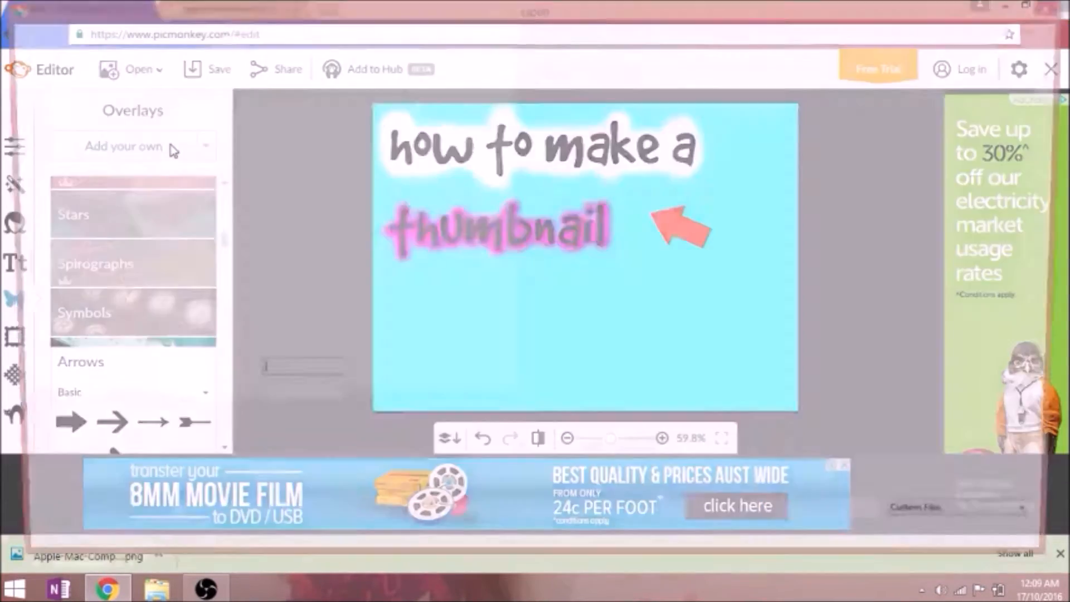
pyautogui.click(918, 40)
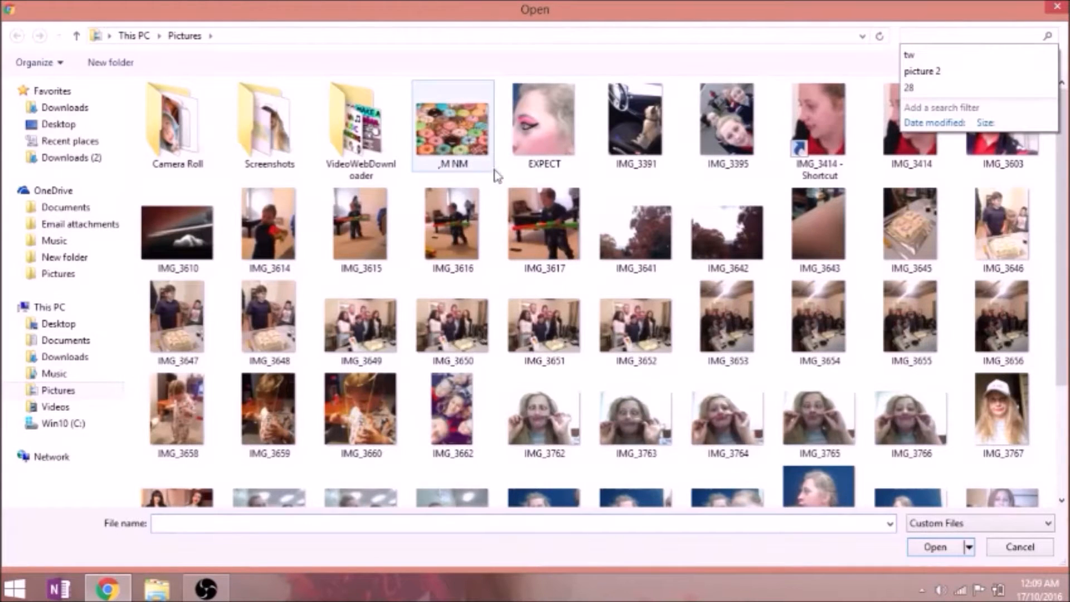
pyautogui.click(56, 357)
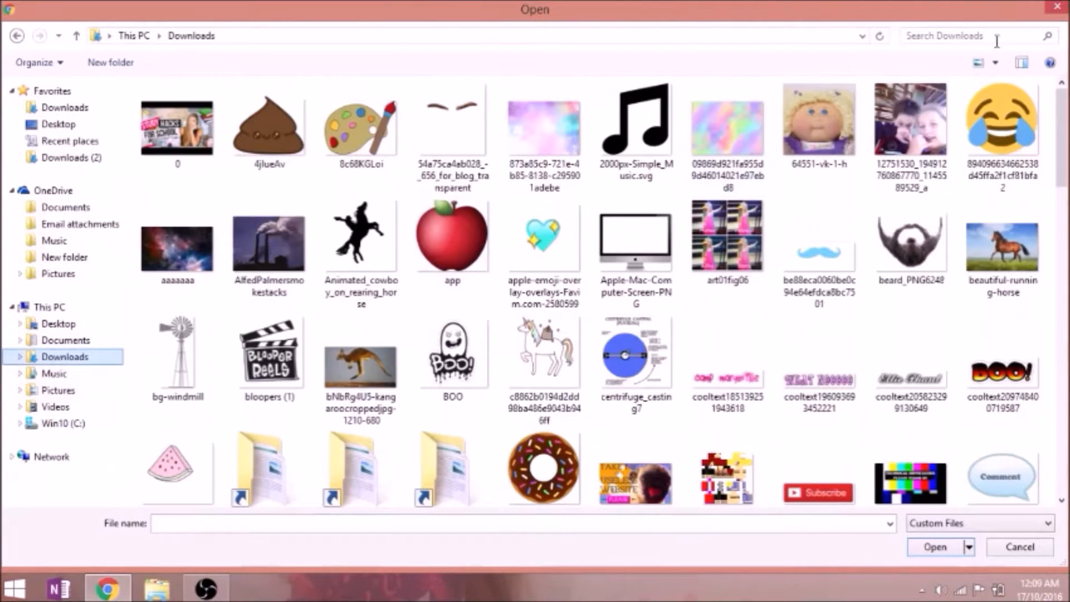
pyautogui.click(976, 37)
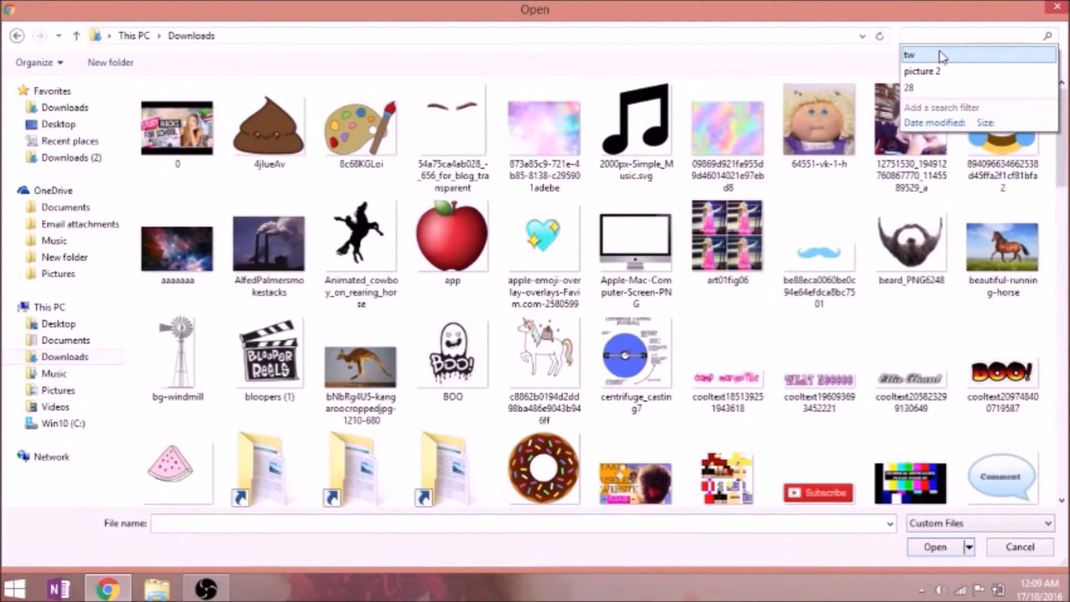
pyautogui.write('app')
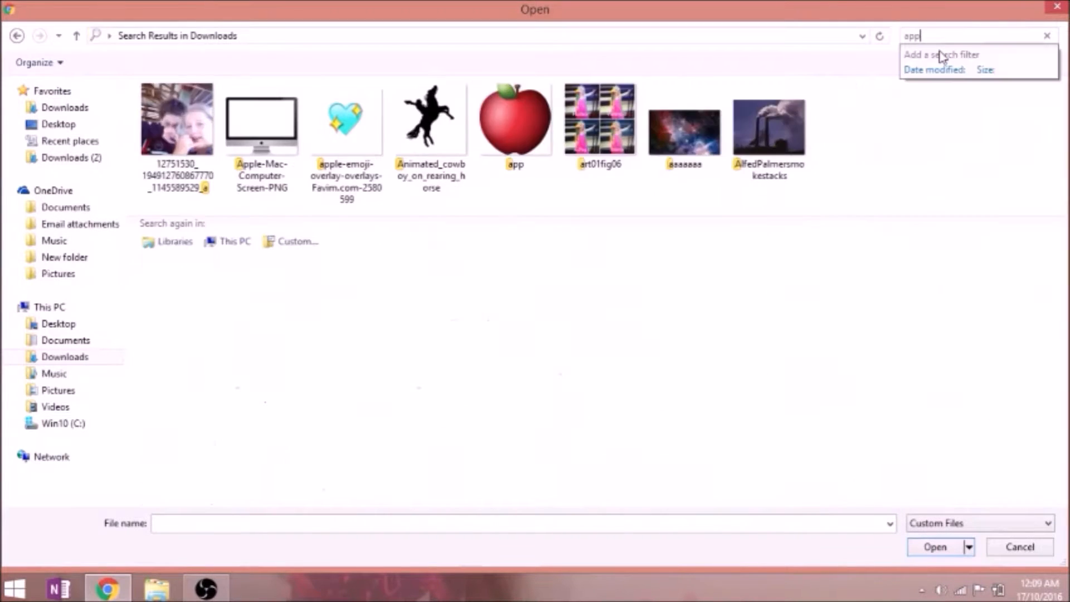
pyautogui.doubleClick(261, 125)
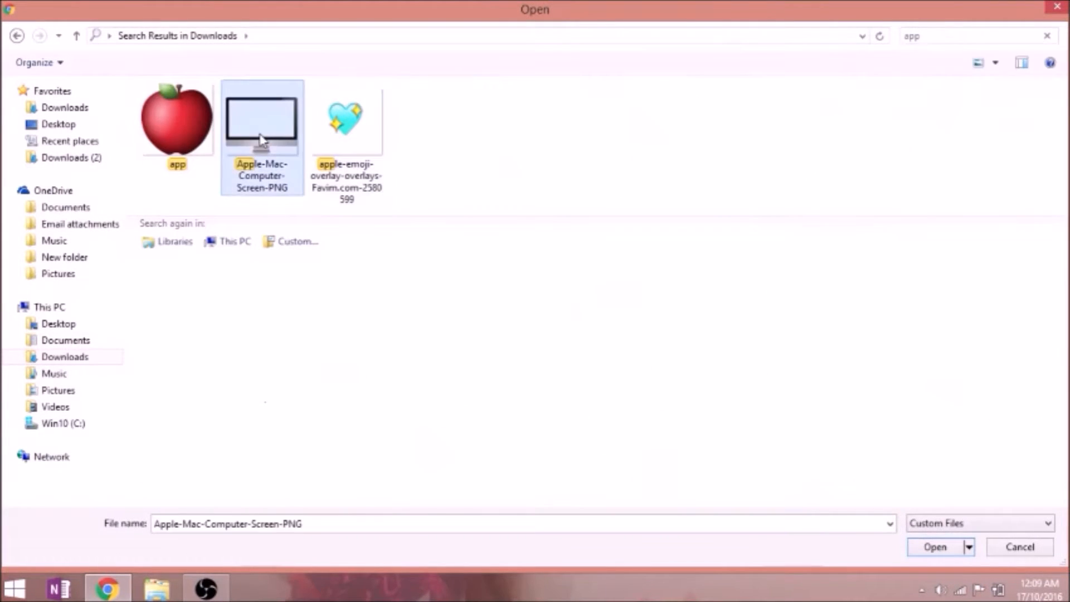
pyautogui.moveTo(573, 273); pyautogui.dragTo(530, 256)
pyautogui.click(713, 362)
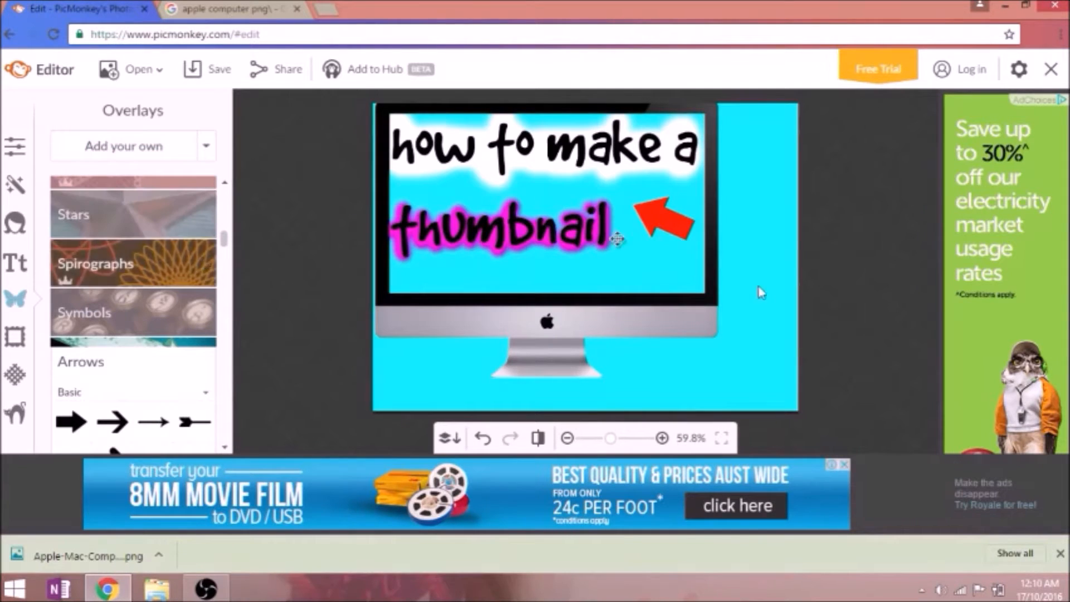
# Step: Search Google Images for "poop emoji png" in a new browser tab and save the Emoji Island image as Poop_Emoji.png
pyautogui.click(330, 7)
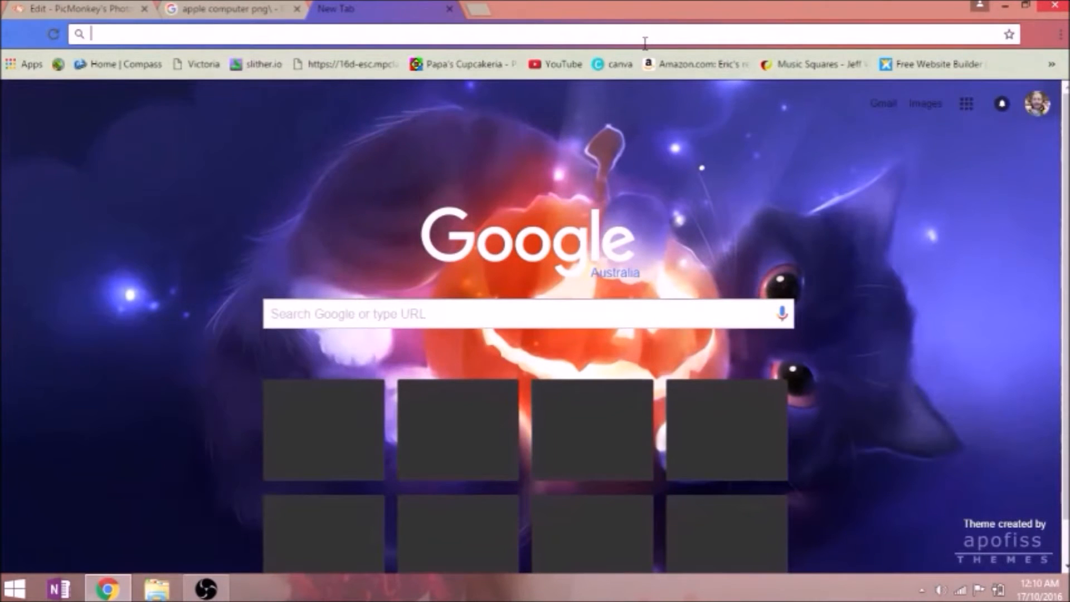
pyautogui.write('poop emoji png')
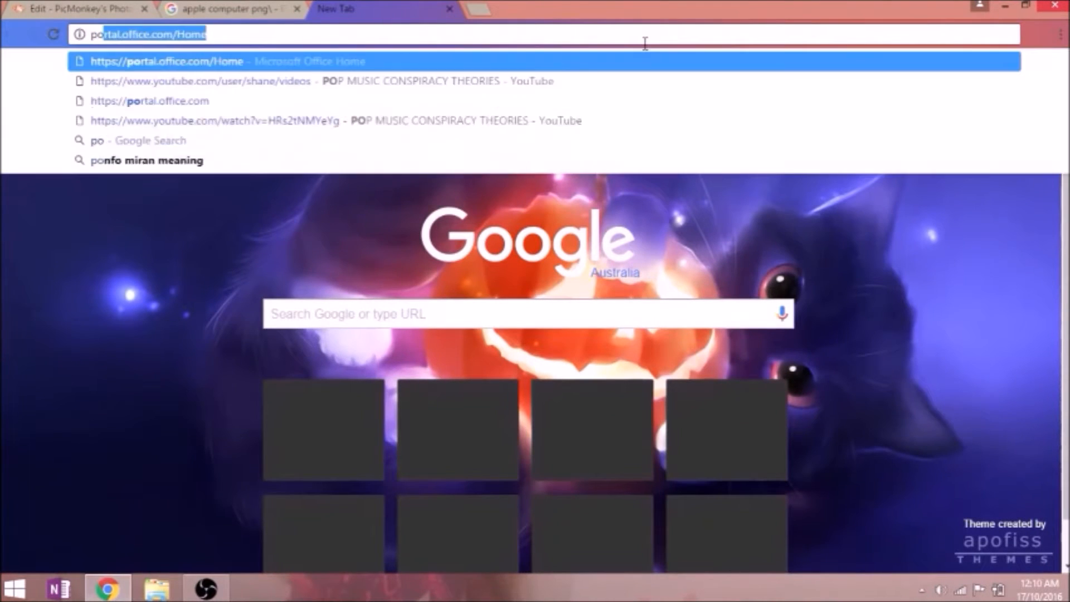
pyautogui.press('Return')
pyautogui.click(162, 120)
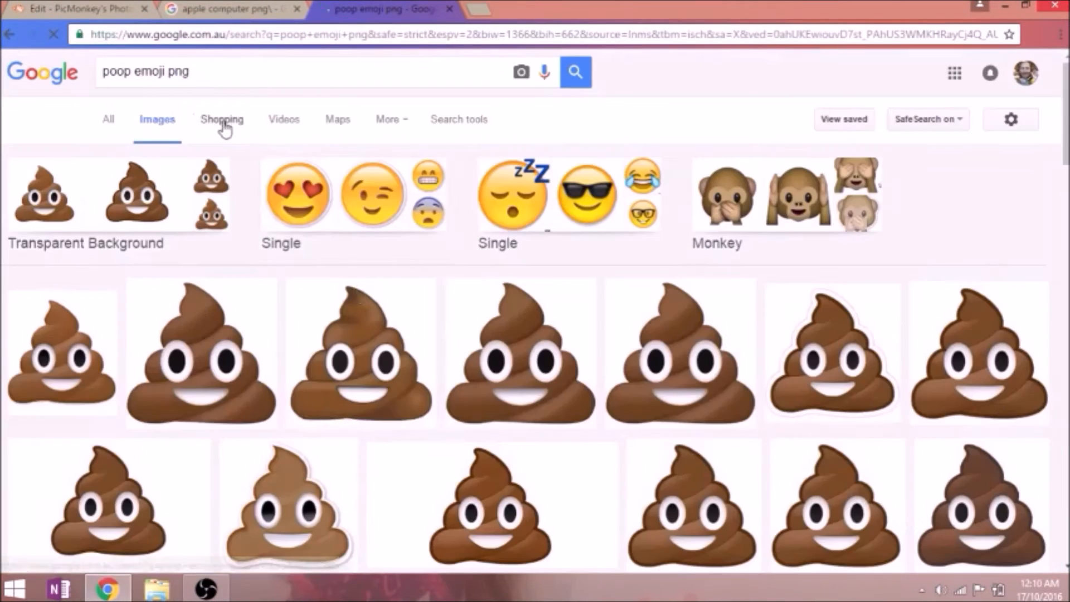
pyautogui.click(60, 348)
pyautogui.click(201, 106)
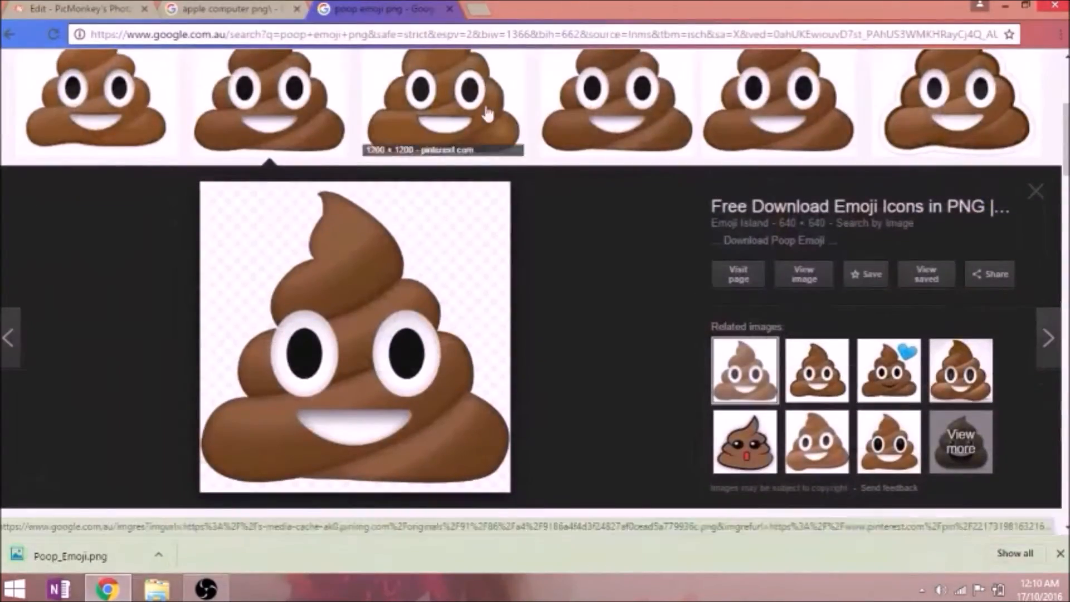
# Step: Back in PicMonkey, add the 4jlueAv emoji image from Downloads as an overlay in the thumbnail's lower-right corner
pyautogui.click(78, 8)
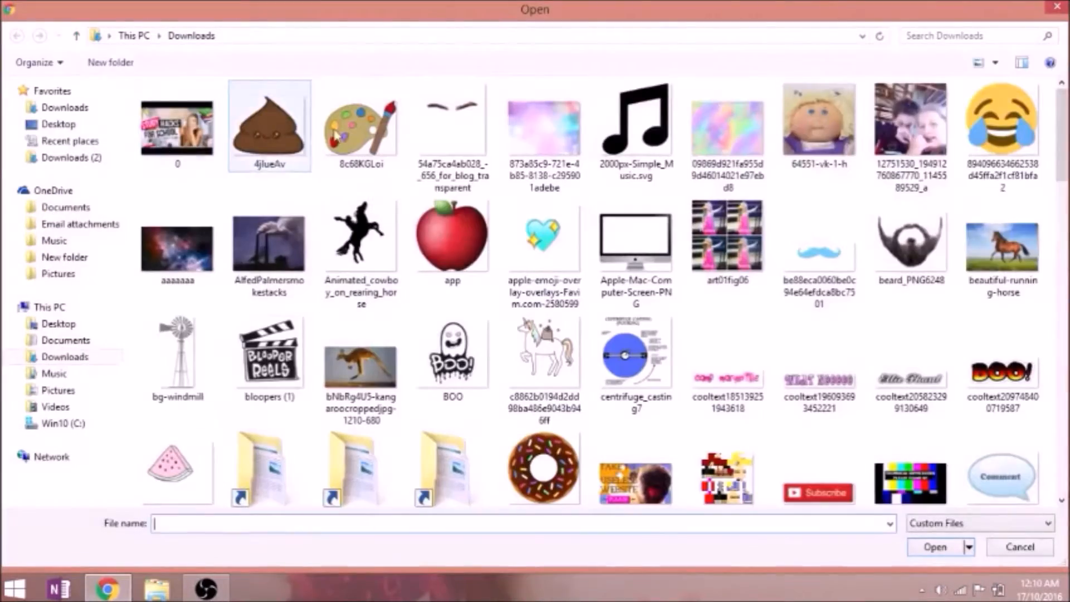
pyautogui.doubleClick(255, 114)
# Step: Search the computer for PowerPoint 2016, launch it and create a blank presentation
pyautogui.click(15, 589)
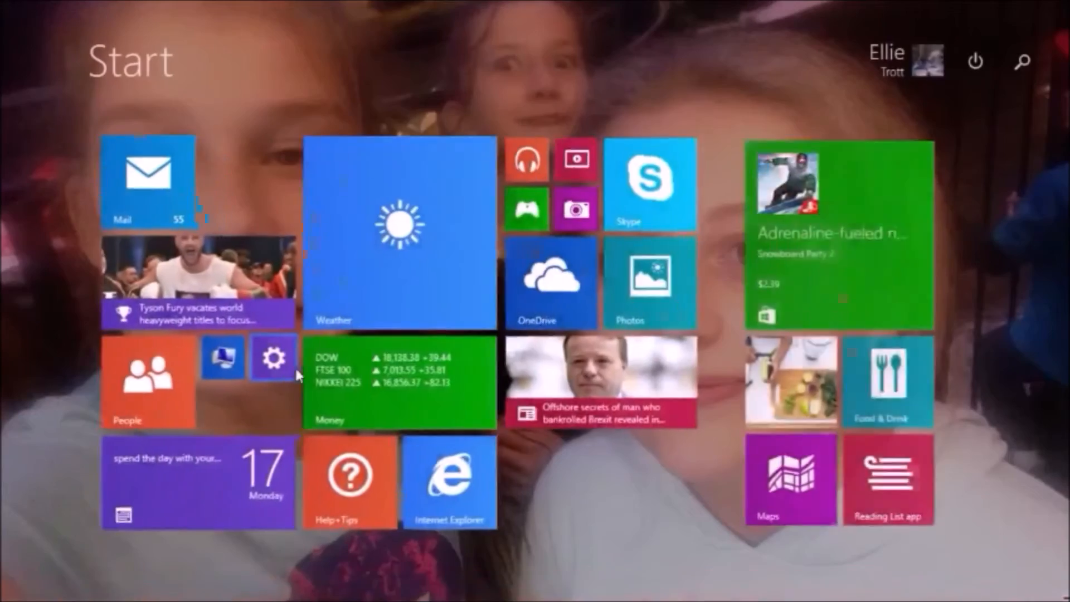
pyautogui.click(1022, 61)
pyautogui.write('powerShell')
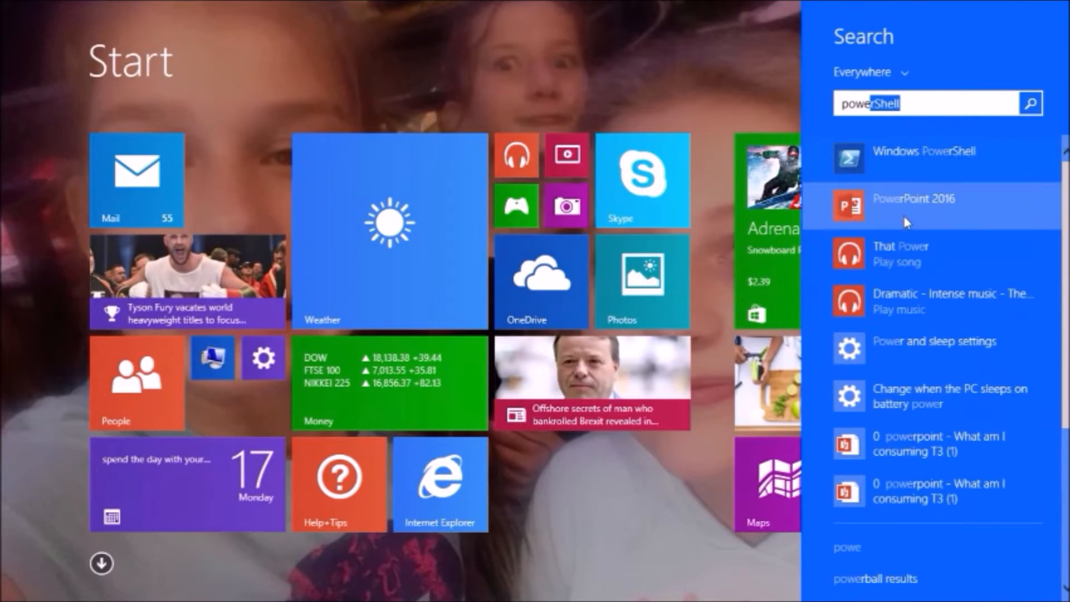
pyautogui.click(903, 212)
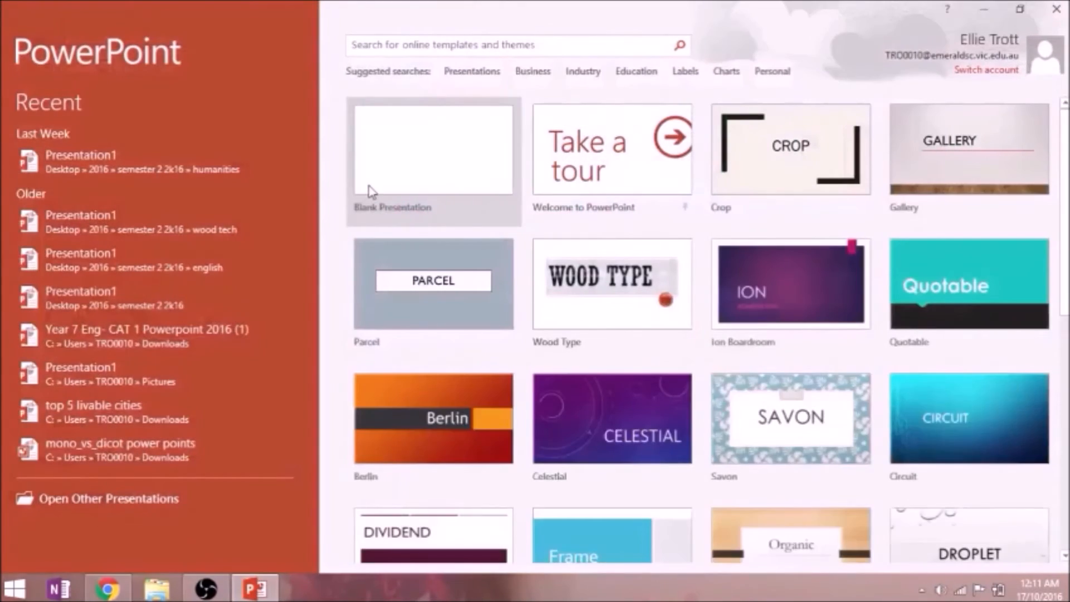
pyautogui.click(373, 187)
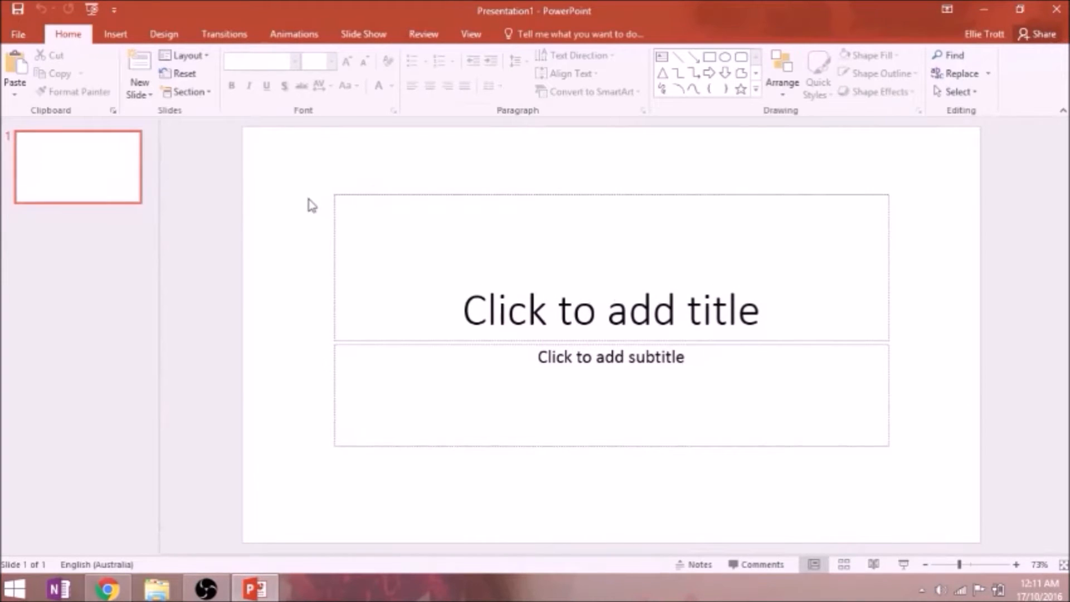
# Step: In File Explorer, find the photo IMG_3414 in the Pictures folder and copy it
pyautogui.click(156, 589)
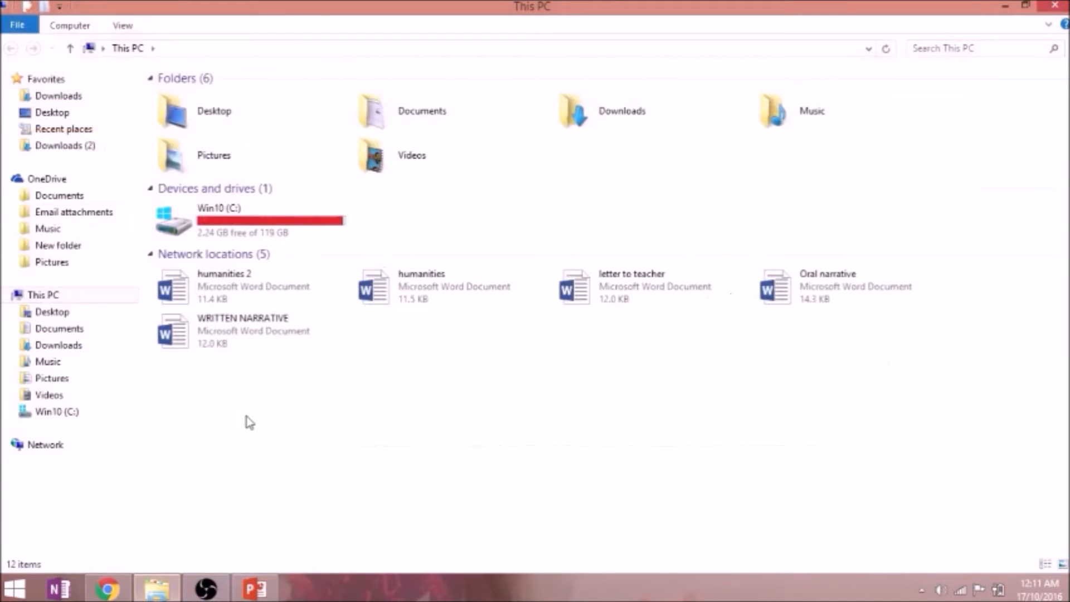
pyautogui.click(66, 383)
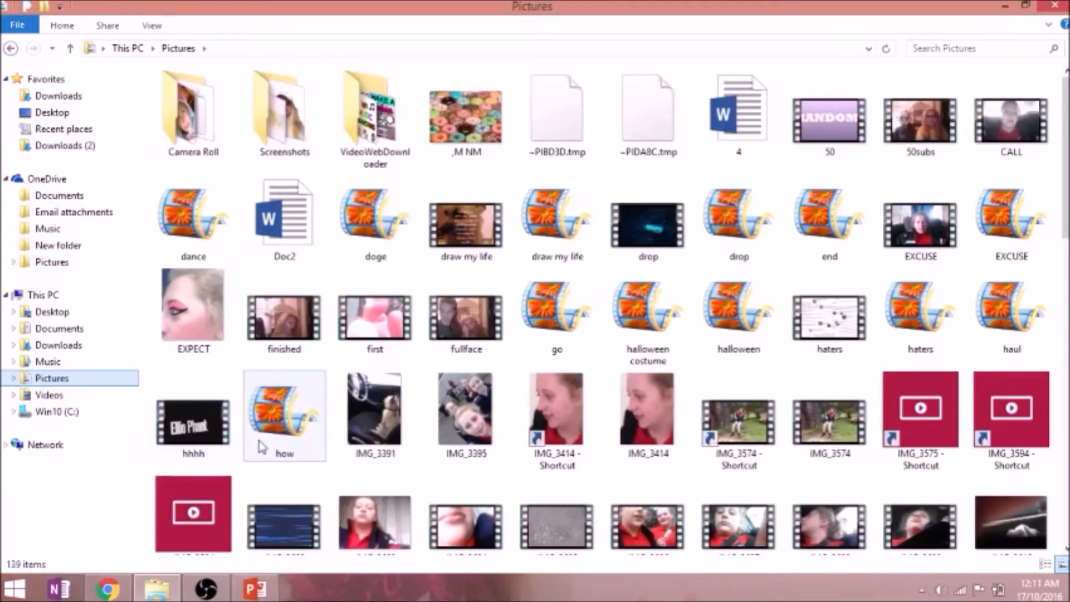
pyautogui.click(88, 349)
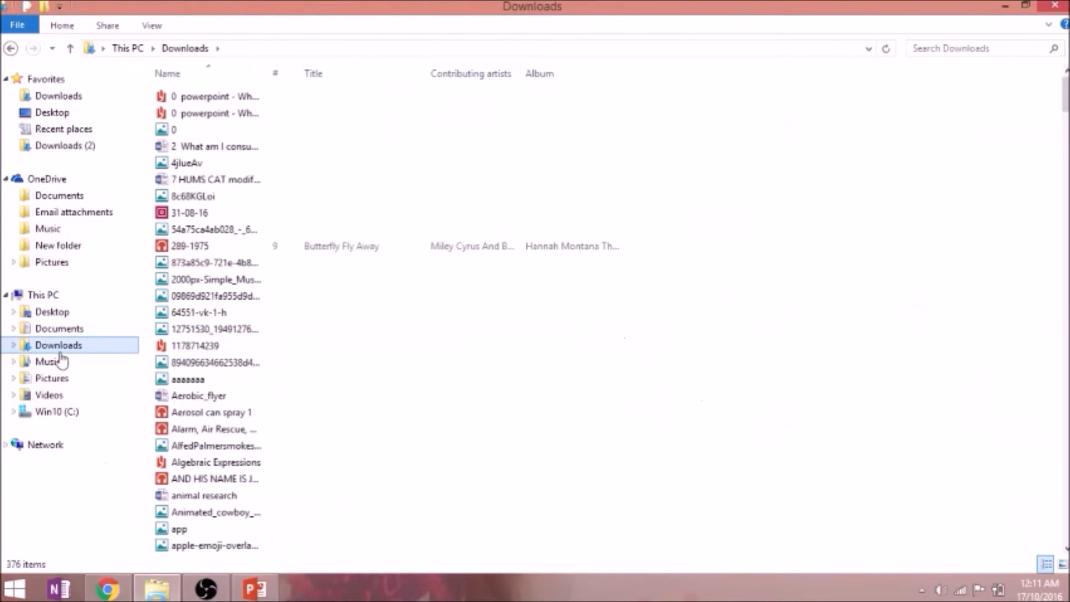
pyautogui.click(53, 294)
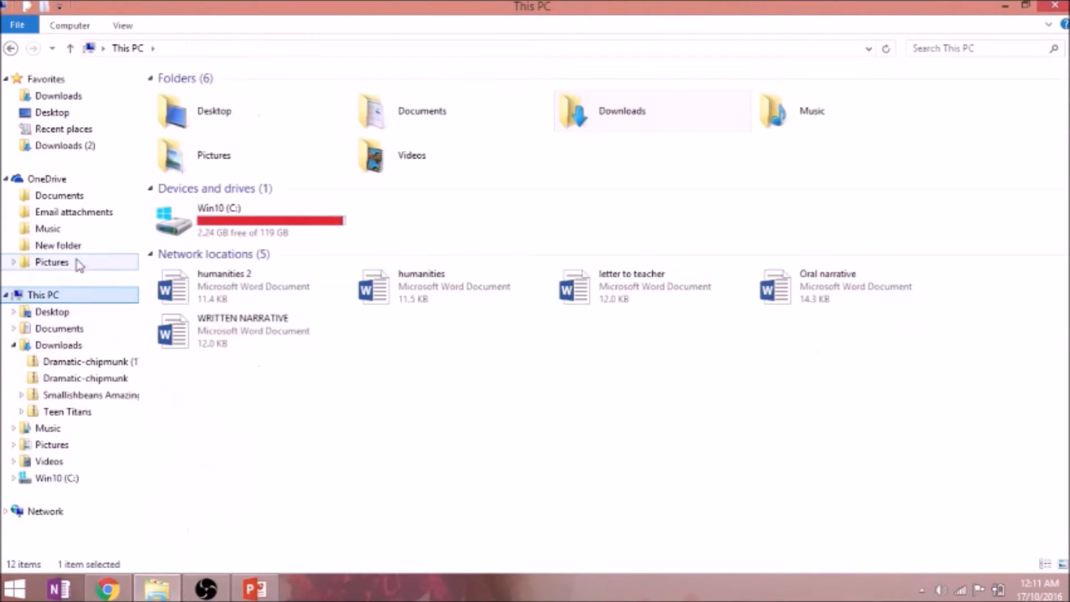
pyautogui.click(75, 445)
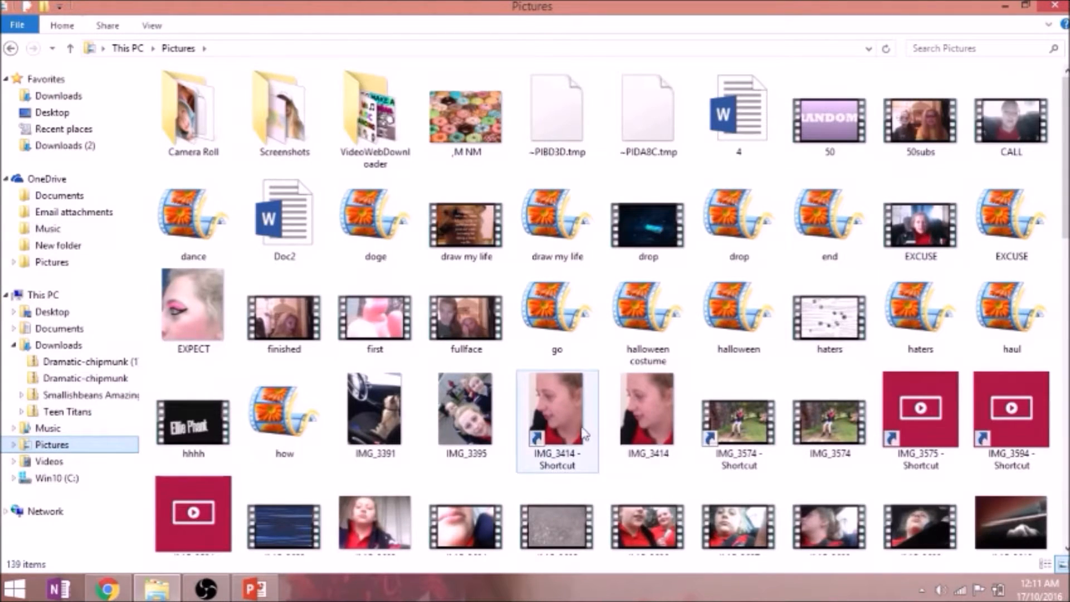
pyautogui.click(641, 432)
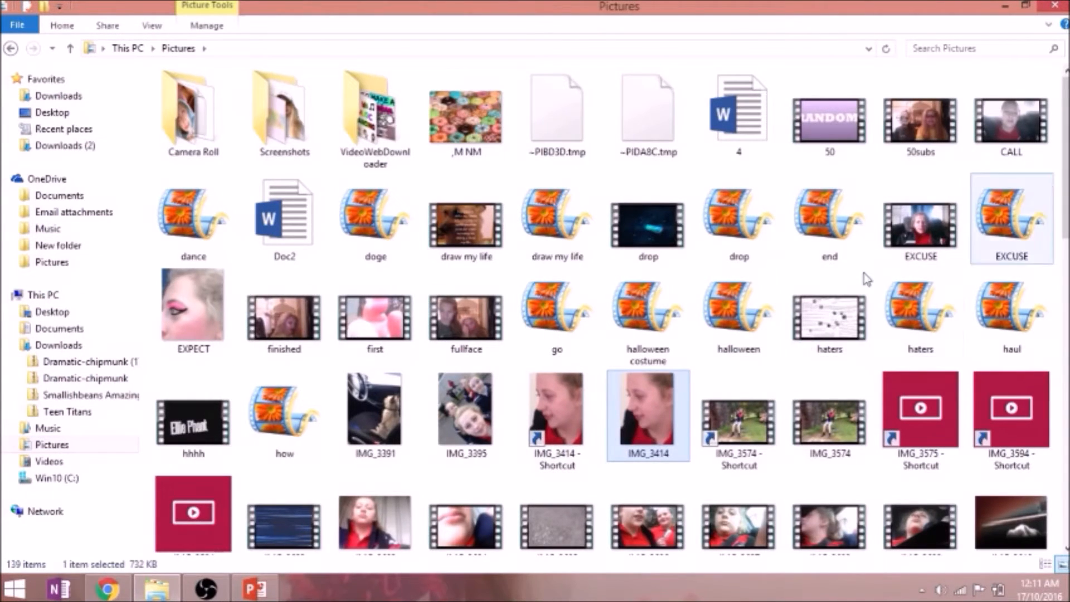
pyautogui.rightClick(612, 431)
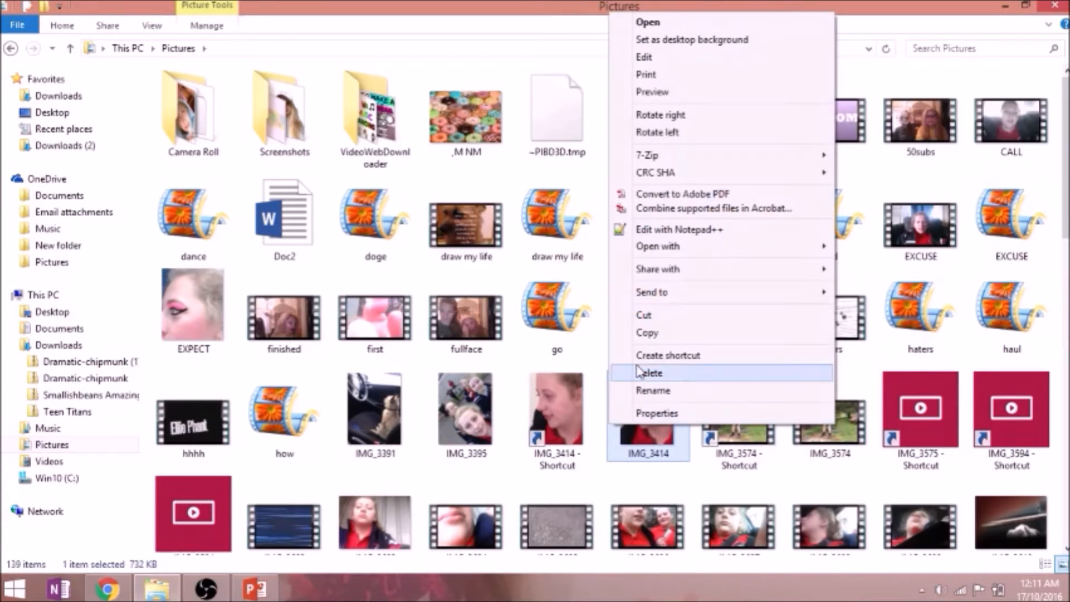
pyautogui.click(650, 330)
# Step: Back in PowerPoint, paste the copied photo onto the blank title slide
pyautogui.click(258, 588)
pyautogui.rightClick(281, 421)
pyautogui.click(317, 445)
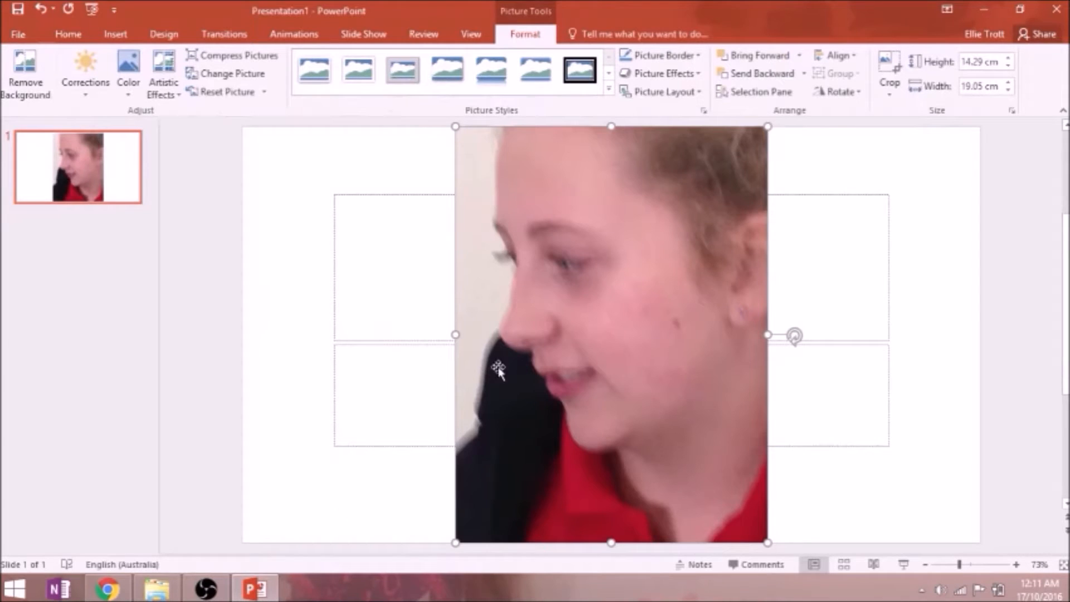
# Step: Start Remove Background on the photo and extend the selection frame to cover the whole picture
pyautogui.click(21, 79)
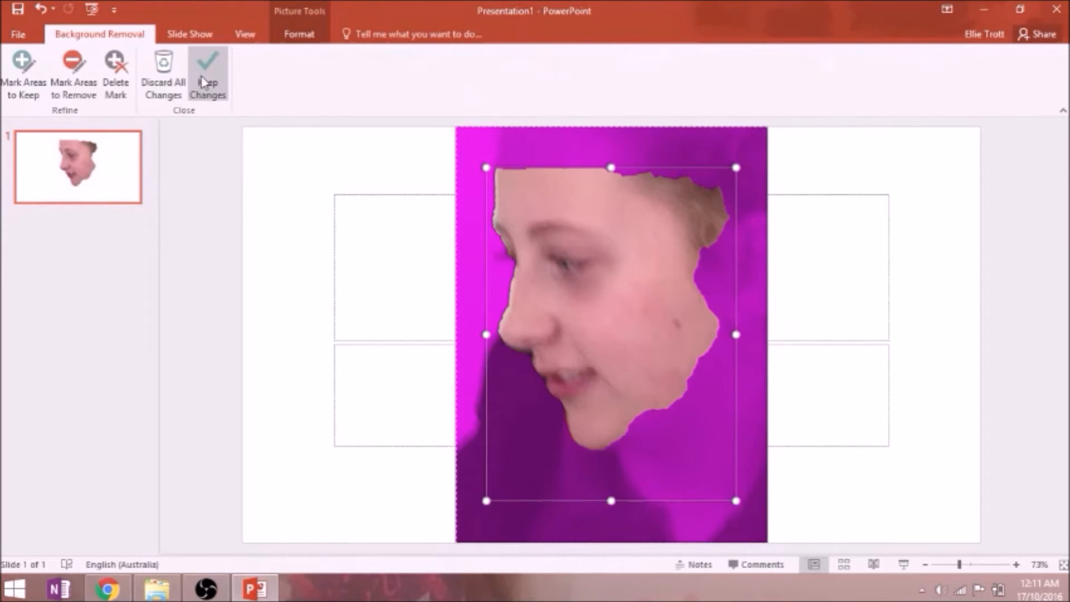
pyautogui.moveTo(496, 169); pyautogui.dragTo(432, 112)
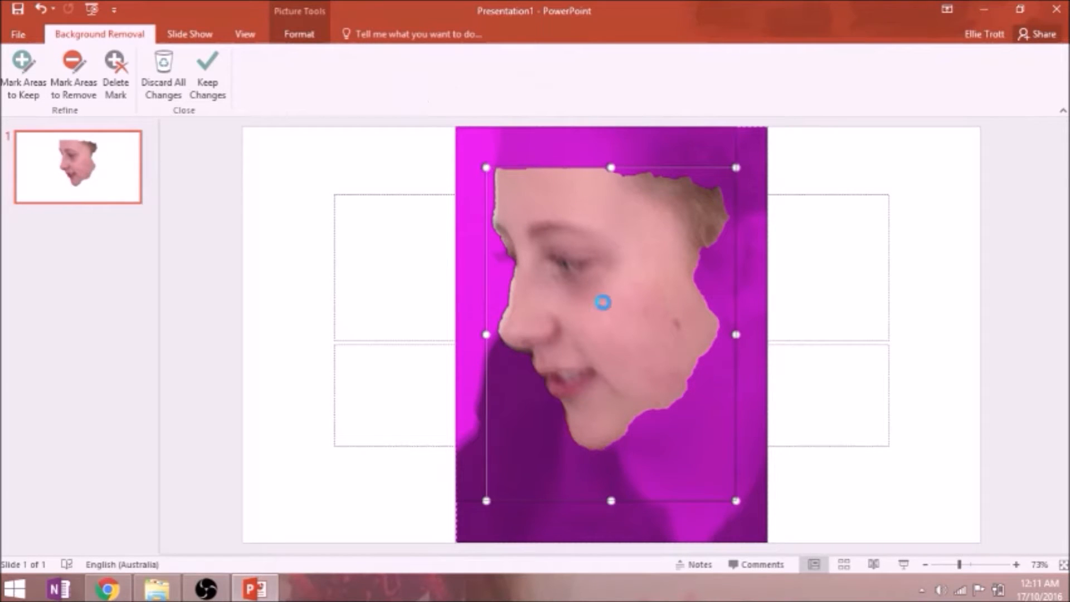
pyautogui.click(737, 502)
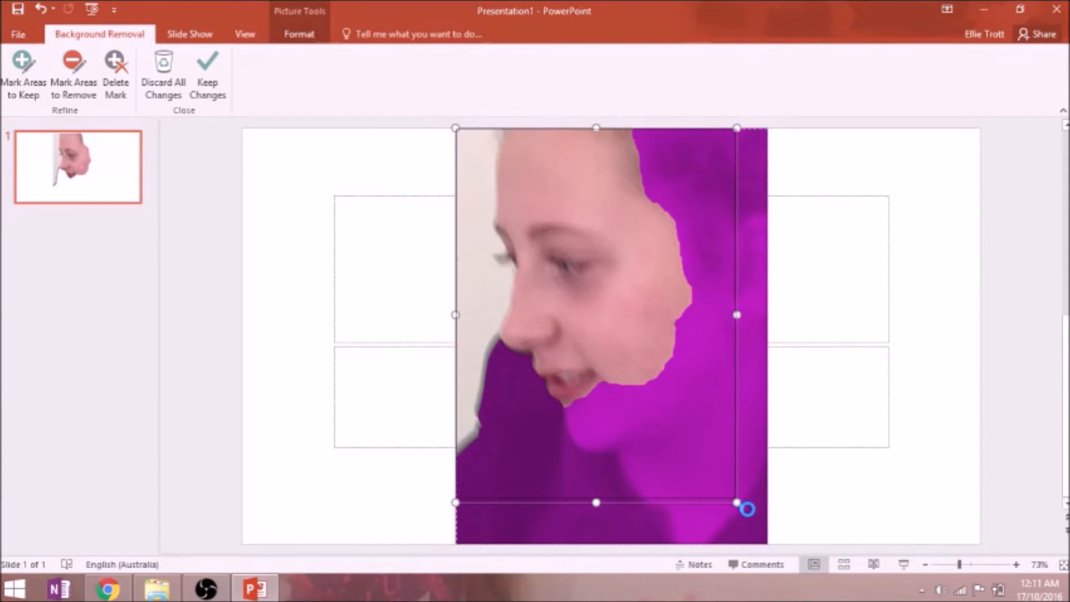
pyautogui.moveTo(772, 544); pyautogui.dragTo(736, 502)
pyautogui.hotkey('ctrl', 'z')
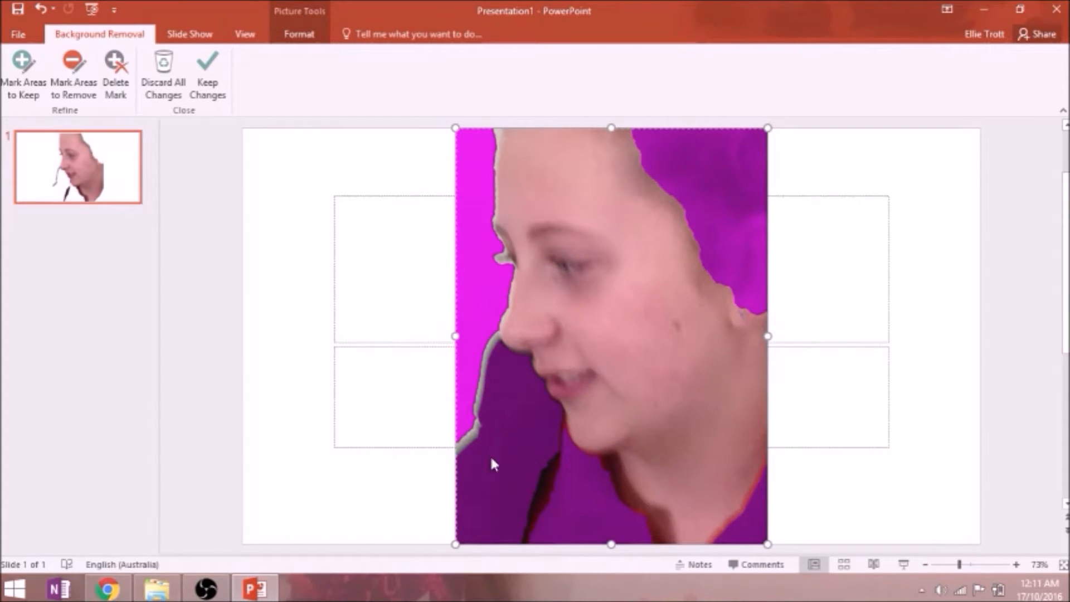
# Step: Widen the slide thumbnail pane to enlarge the preview of the cut-out, and leave background removal
pyautogui.click(73, 76)
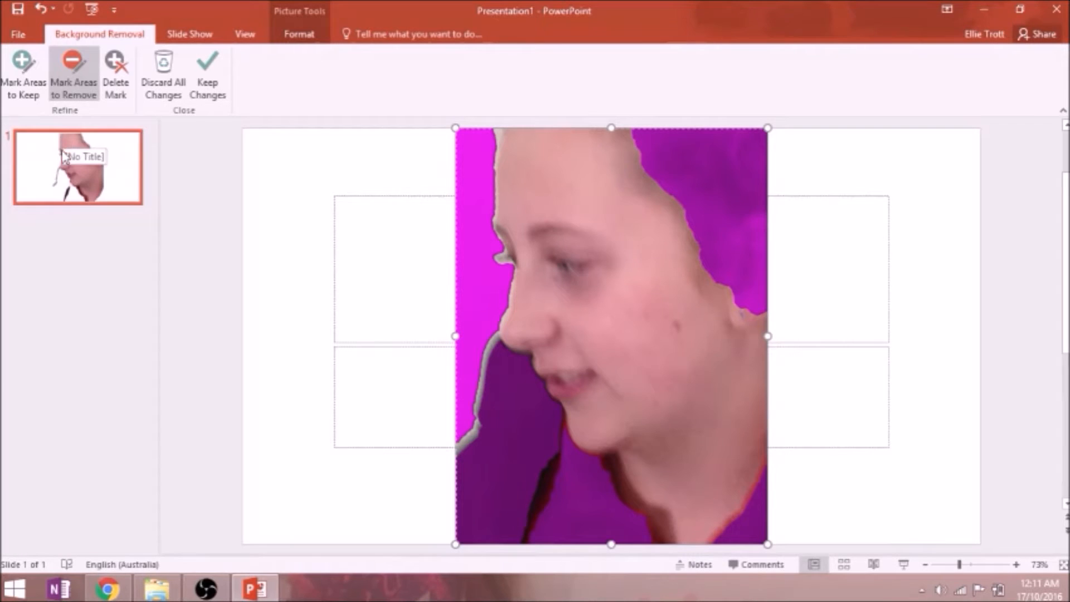
pyautogui.moveTo(161, 229); pyautogui.dragTo(361, 268)
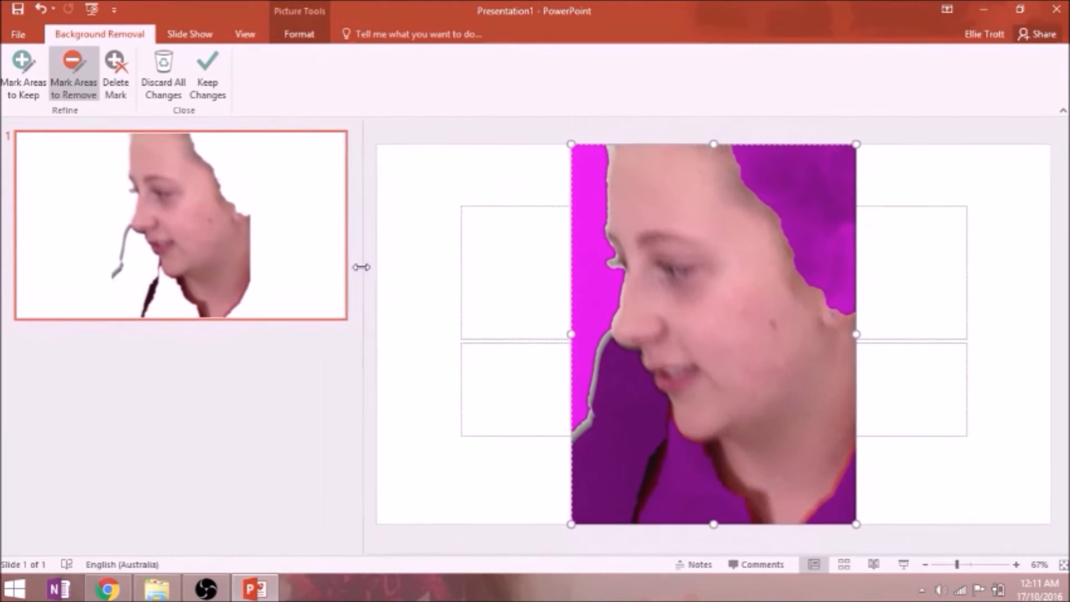
pyautogui.click(253, 358)
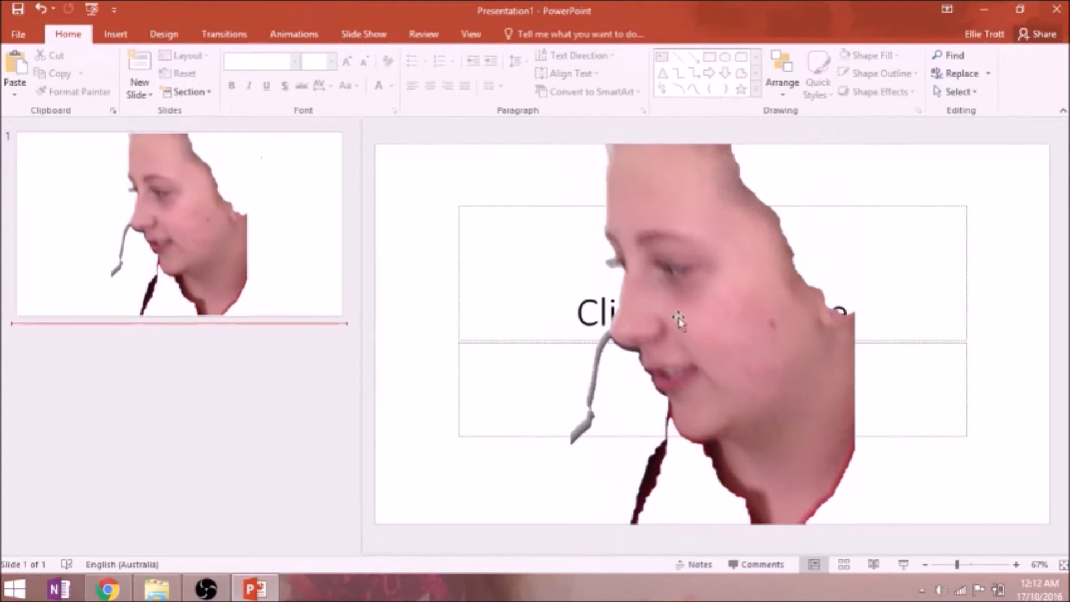
# Step: Reopen Remove Background on the photo and mark the hair and ear as areas to keep
pyautogui.doubleClick(699, 323)
pyautogui.click(21, 73)
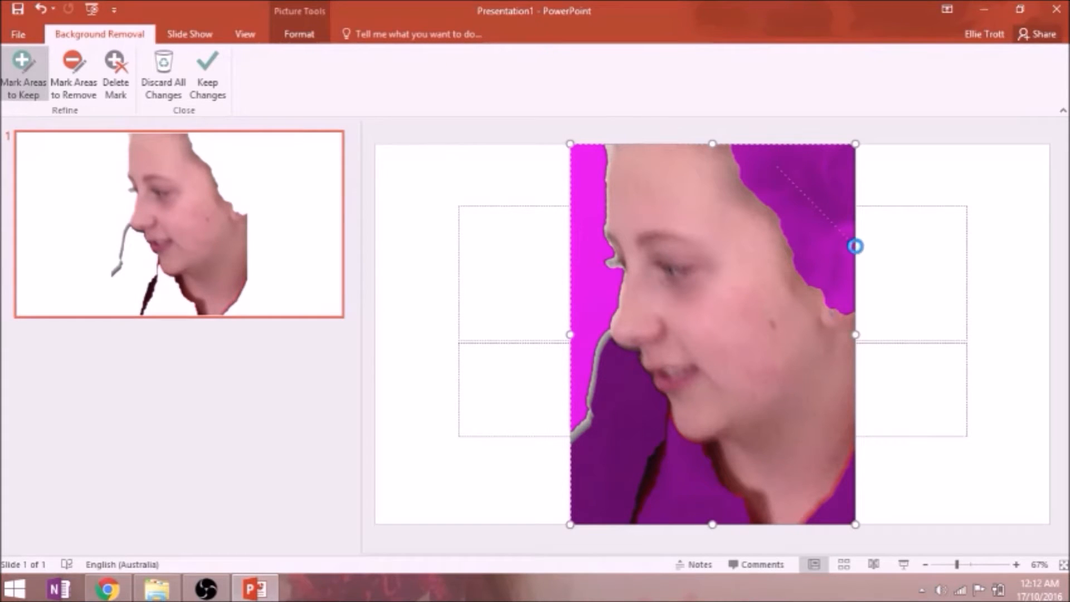
pyautogui.moveTo(848, 235); pyautogui.dragTo(853, 244)
pyautogui.moveTo(779, 205); pyautogui.dragTo(831, 259)
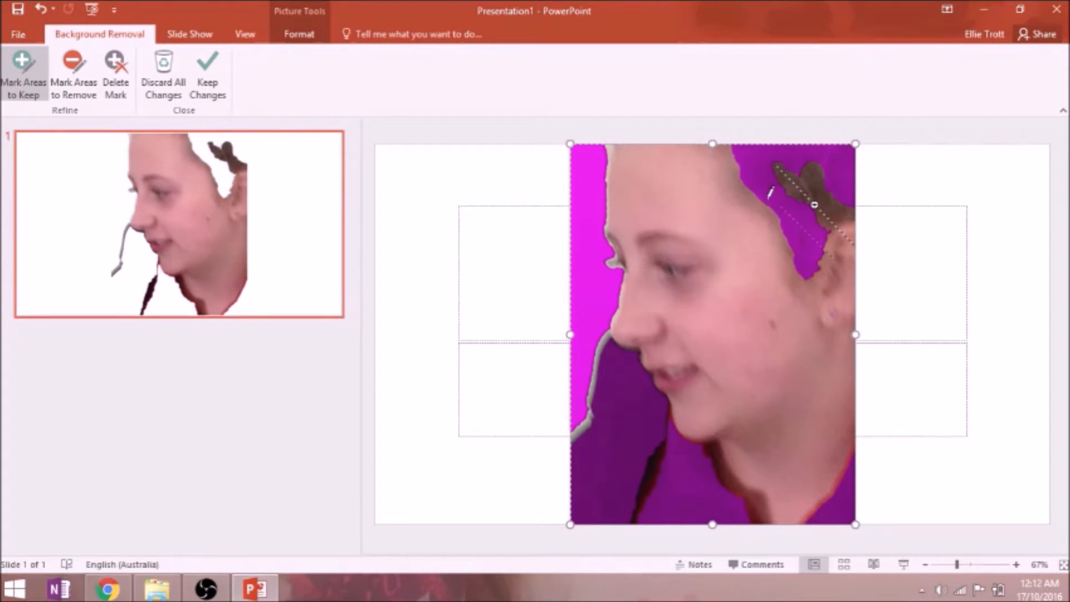
pyautogui.moveTo(771, 193); pyautogui.dragTo(777, 201)
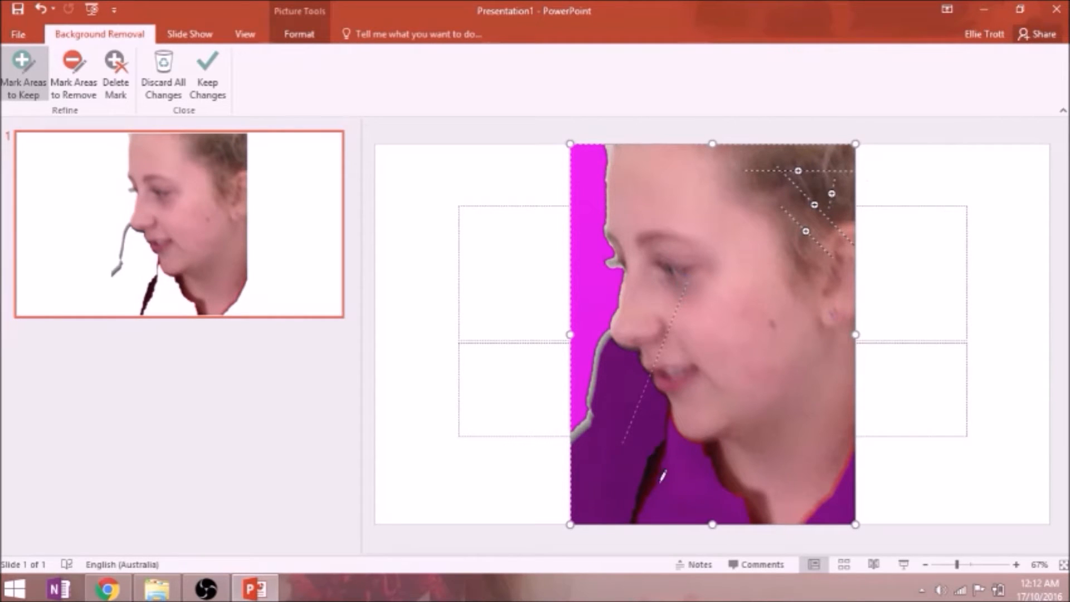
# Step: Mark the dark jacket and red collar as areas to keep, and keep the background removal changes
pyautogui.moveTo(659, 320); pyautogui.dragTo(657, 323)
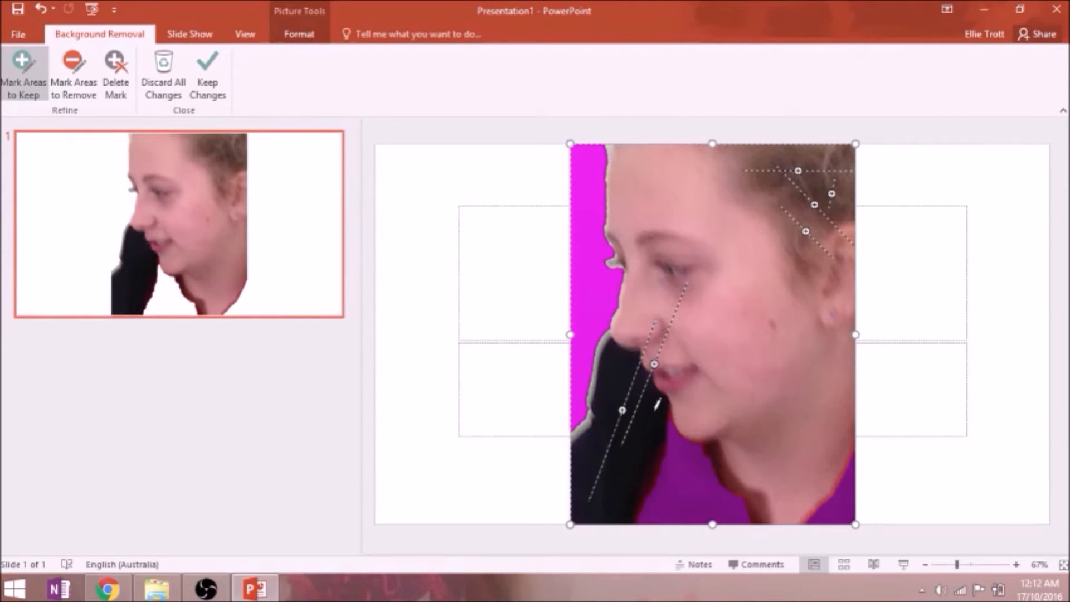
pyautogui.moveTo(820, 514); pyautogui.dragTo(824, 517)
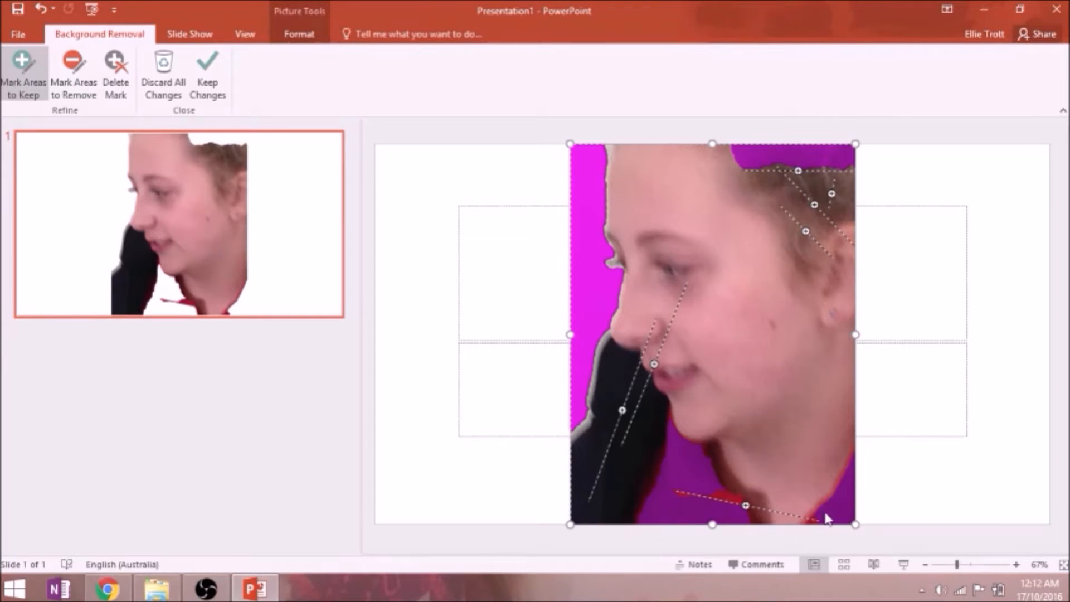
pyautogui.moveTo(779, 470); pyautogui.dragTo(730, 469)
pyautogui.moveTo(666, 510); pyautogui.dragTo(780, 511)
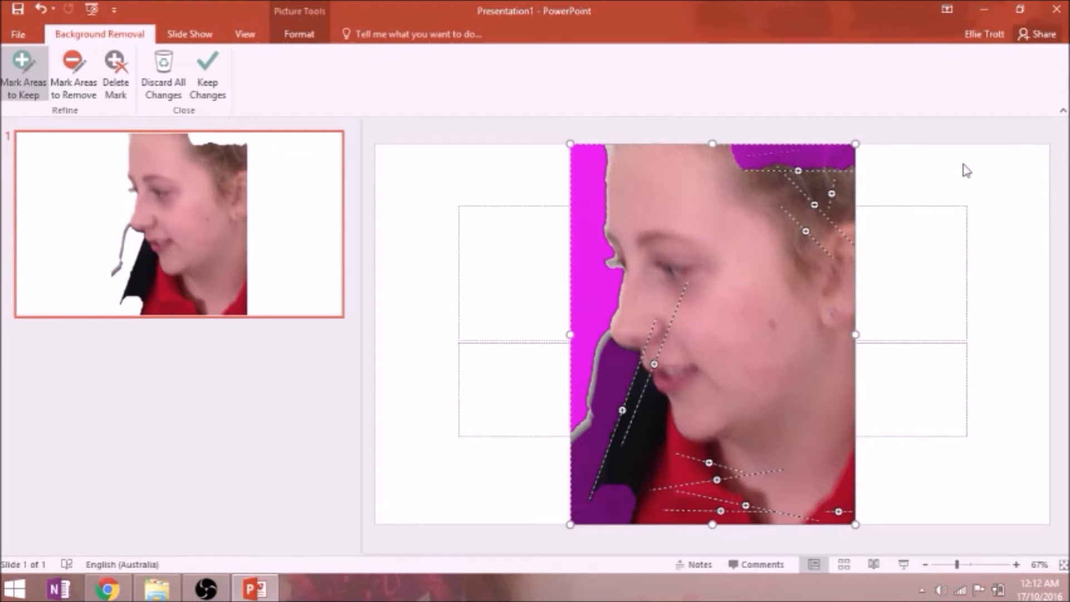
pyautogui.click(207, 78)
# Step: Apply the dark teal theme with the red tab to the slide and move the cut-out photo nearer its centre
pyautogui.click(164, 34)
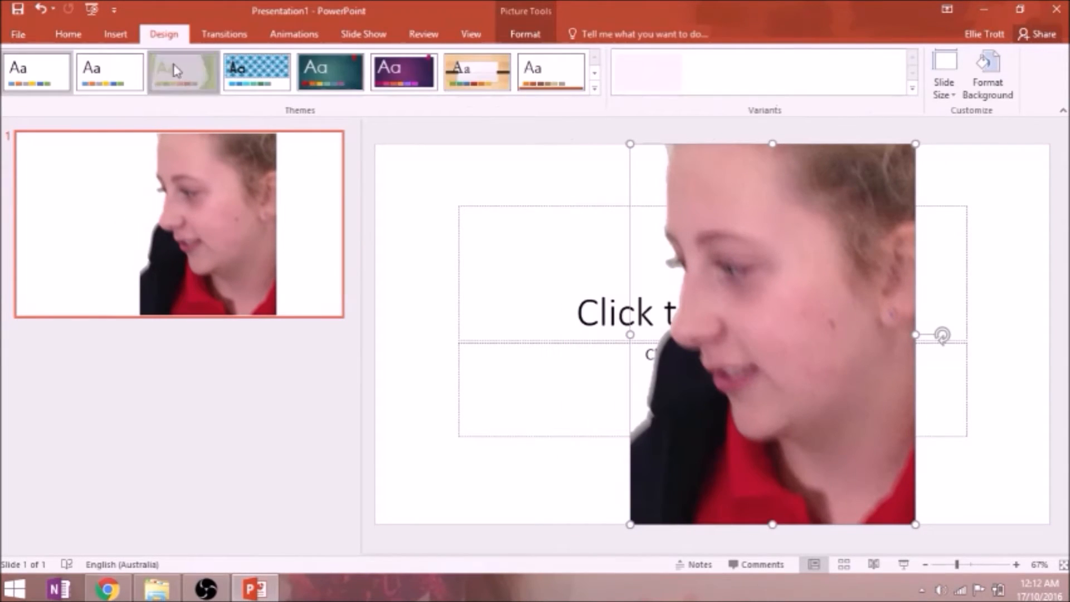
pyautogui.click(177, 70)
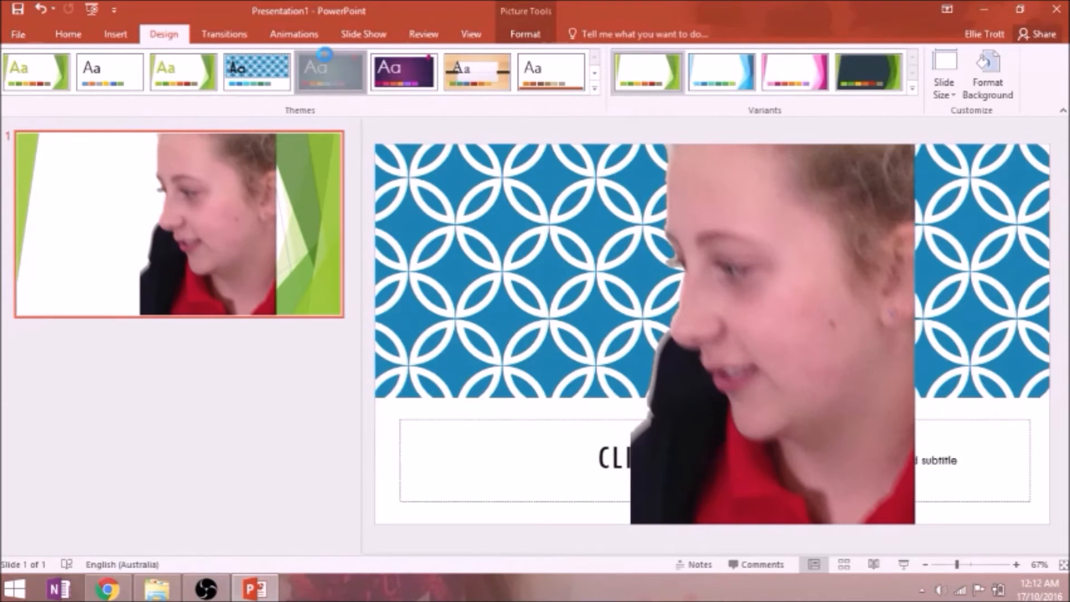
pyautogui.click(327, 58)
pyautogui.moveTo(674, 258); pyautogui.dragTo(677, 257)
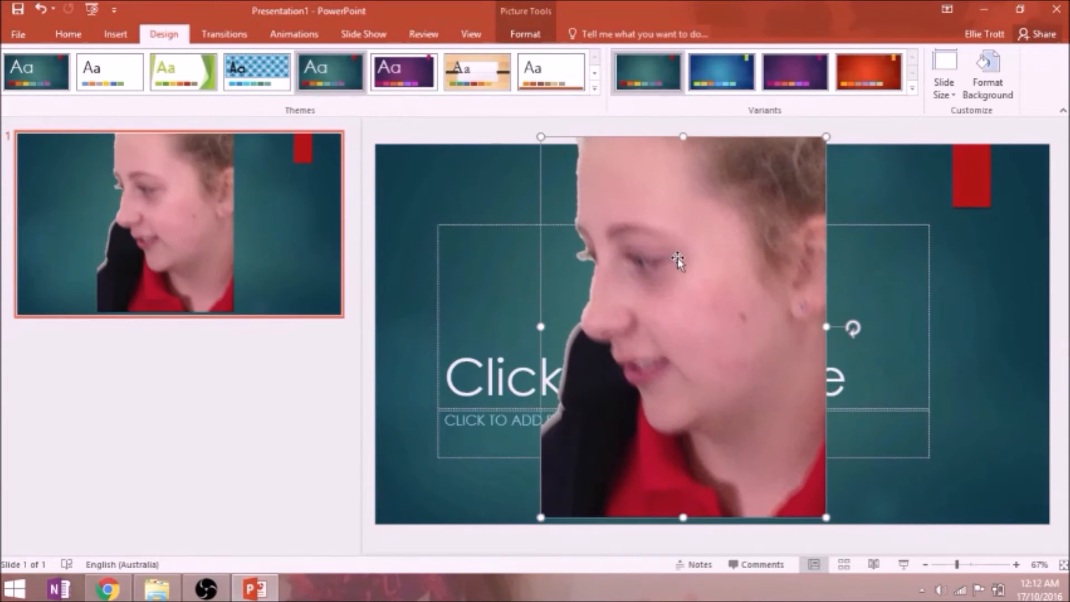
# Step: Save the cut-out photo as a PNG picture named Picture1 in the Pictures folder
pyautogui.rightClick(678, 258)
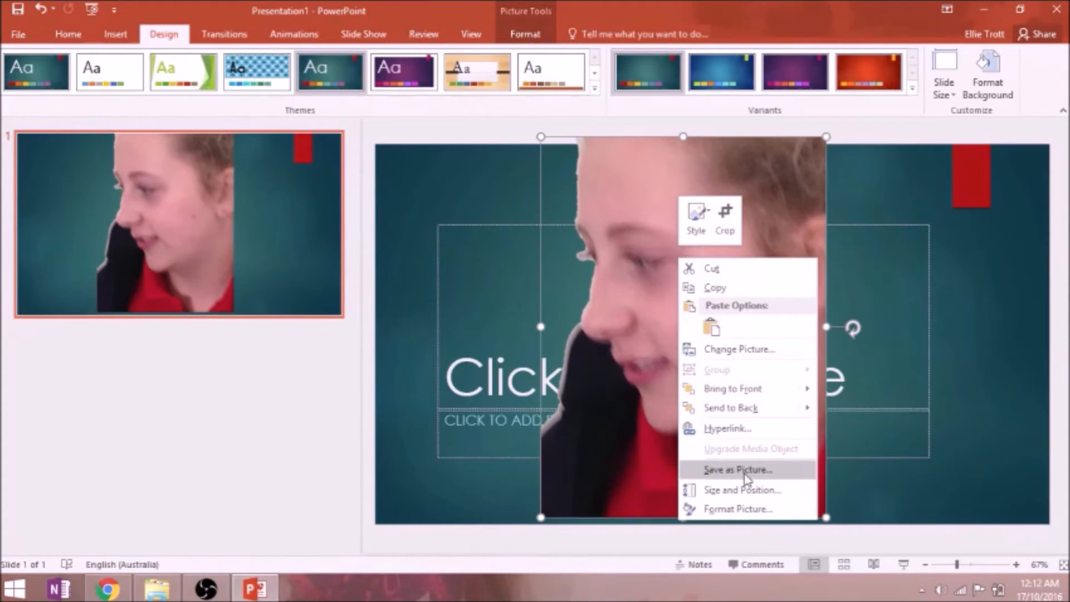
pyautogui.rightClick(618, 370)
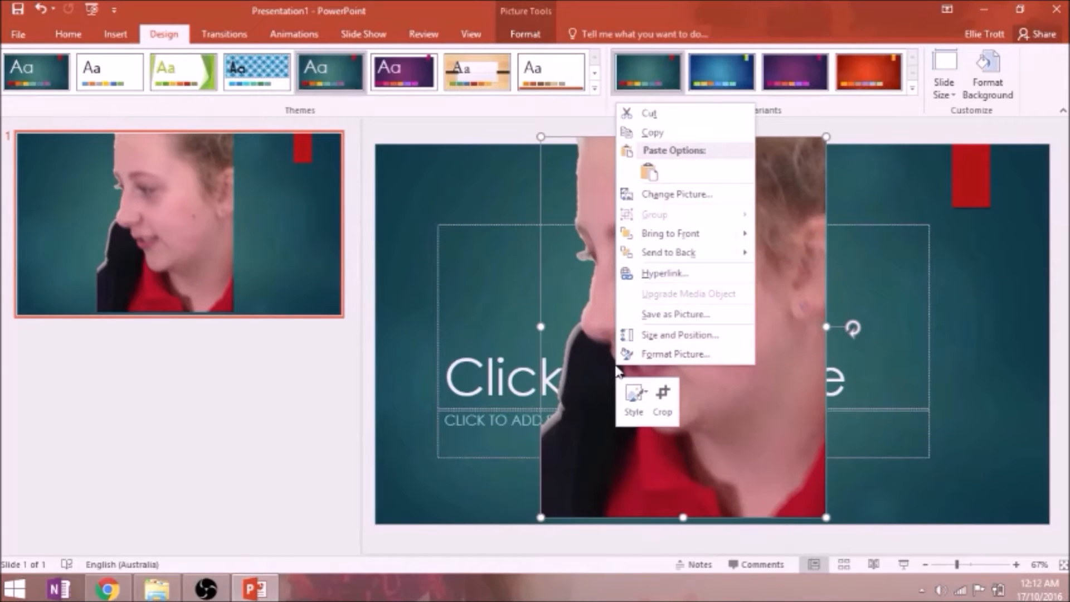
pyautogui.click(675, 314)
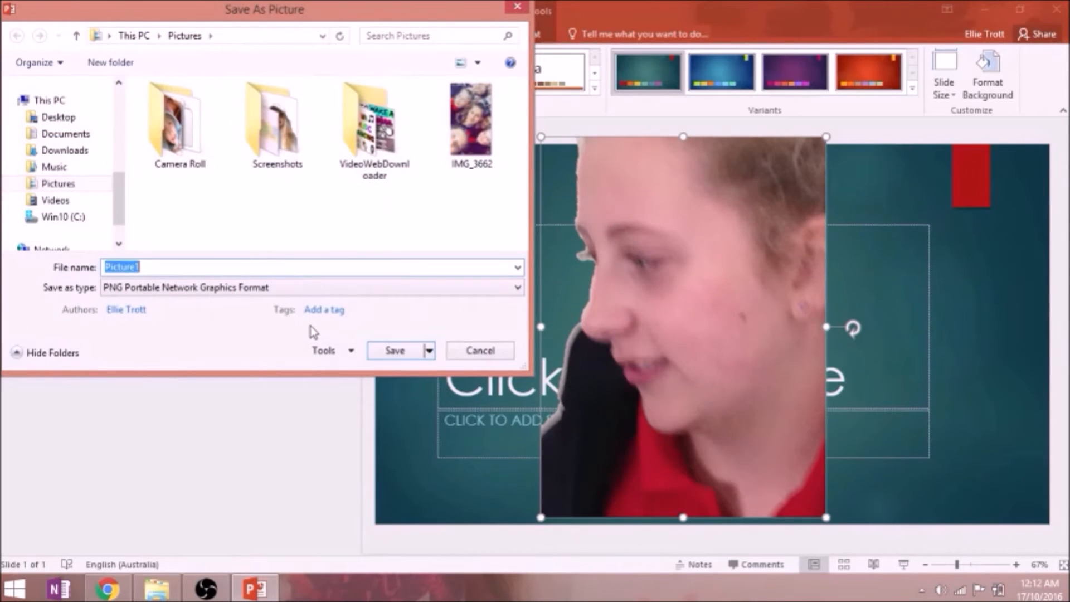
pyautogui.click(388, 354)
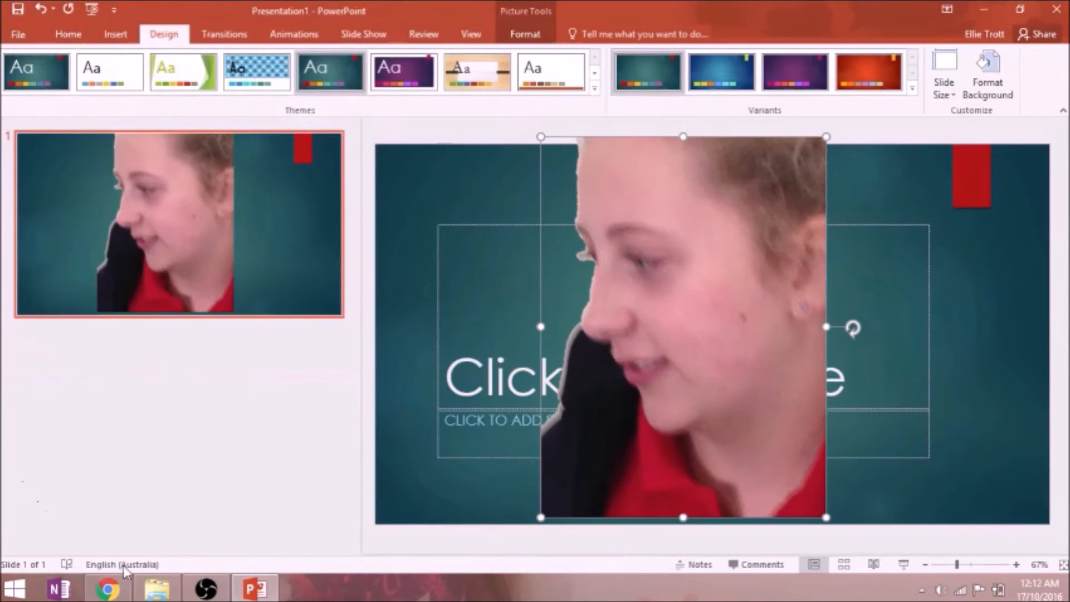
# Step: Switch to PicMonkey in Chrome and start adding an own overlay image, browsing to the Pictures folder
pyautogui.click(107, 588)
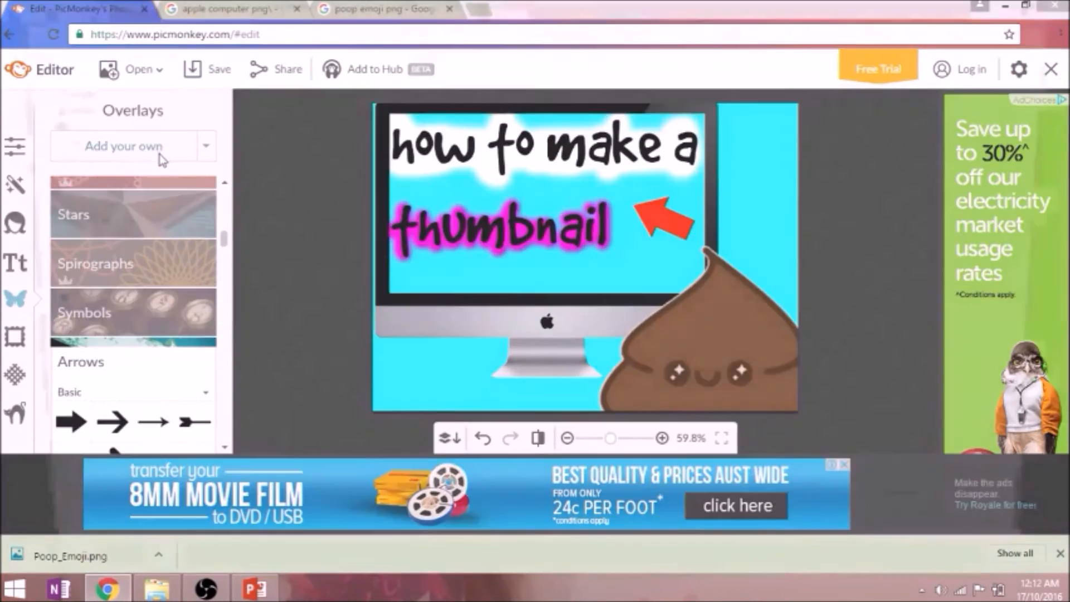
pyautogui.click(163, 157)
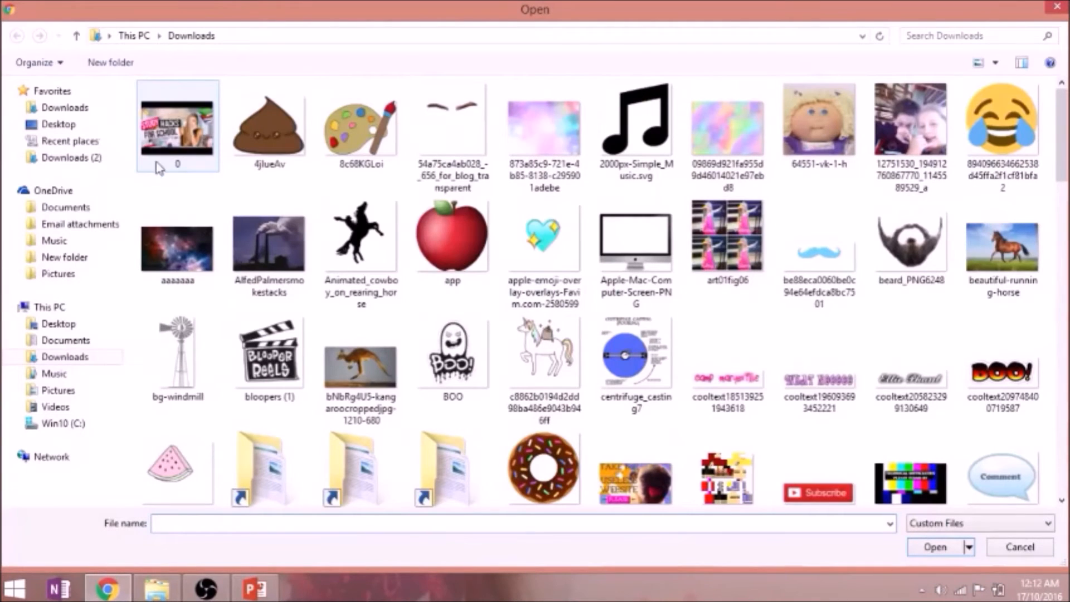
pyautogui.click(84, 390)
pyautogui.click(179, 134)
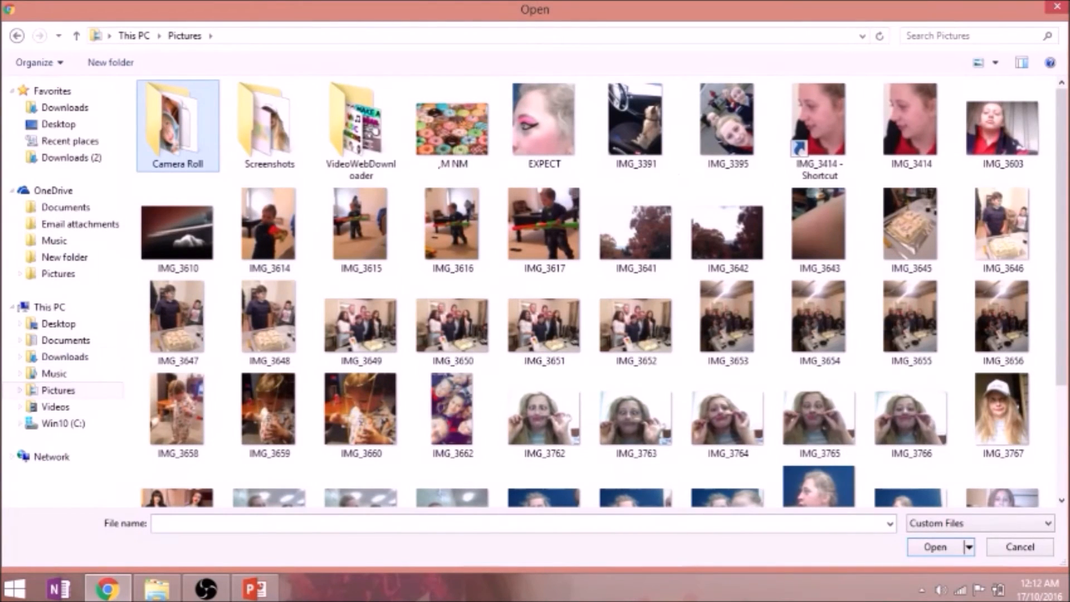
pyautogui.click(78, 124)
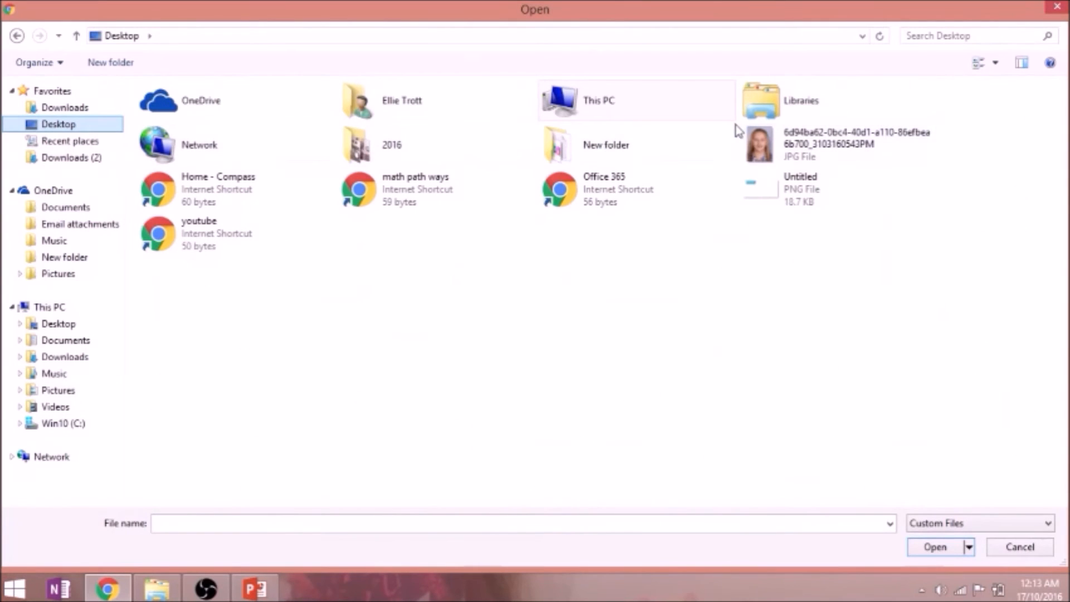
pyautogui.doubleClick(368, 145)
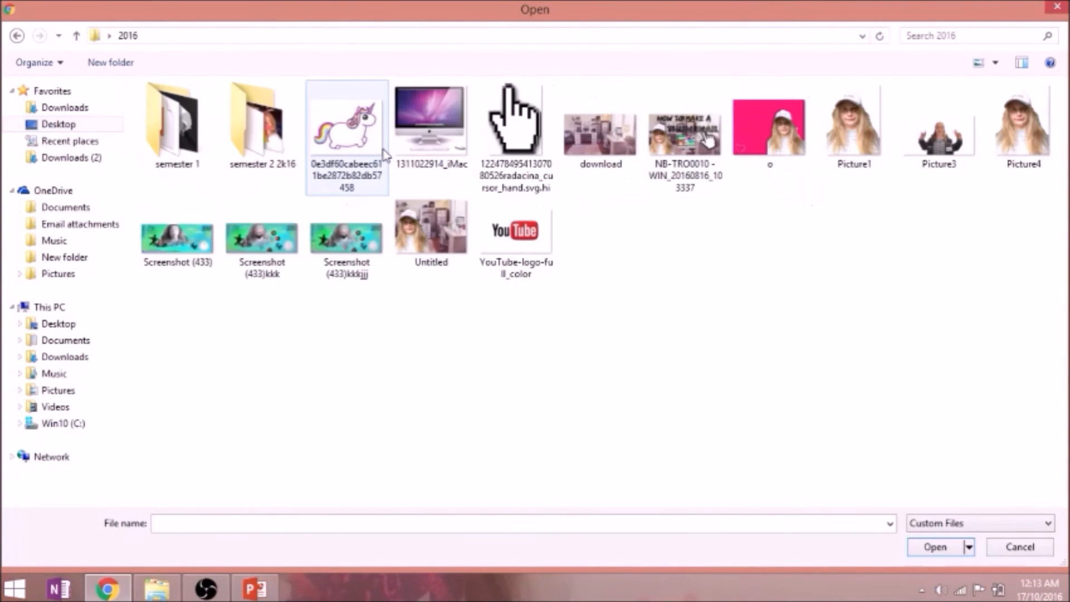
pyautogui.click(17, 36)
# Step: Add the cut-out photo from the Pictures folder as an overlay, enlarged and placed along the thumbnail's right edge
pyautogui.click(87, 393)
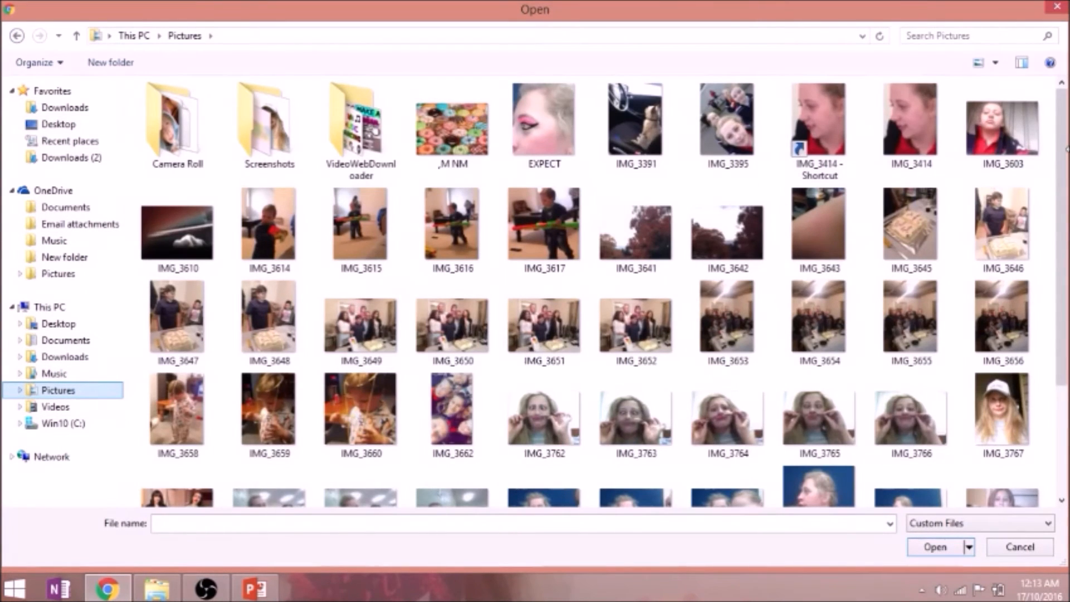
pyautogui.moveTo(1066, 149); pyautogui.dragTo(1064, 318)
pyautogui.doubleClick(347, 438)
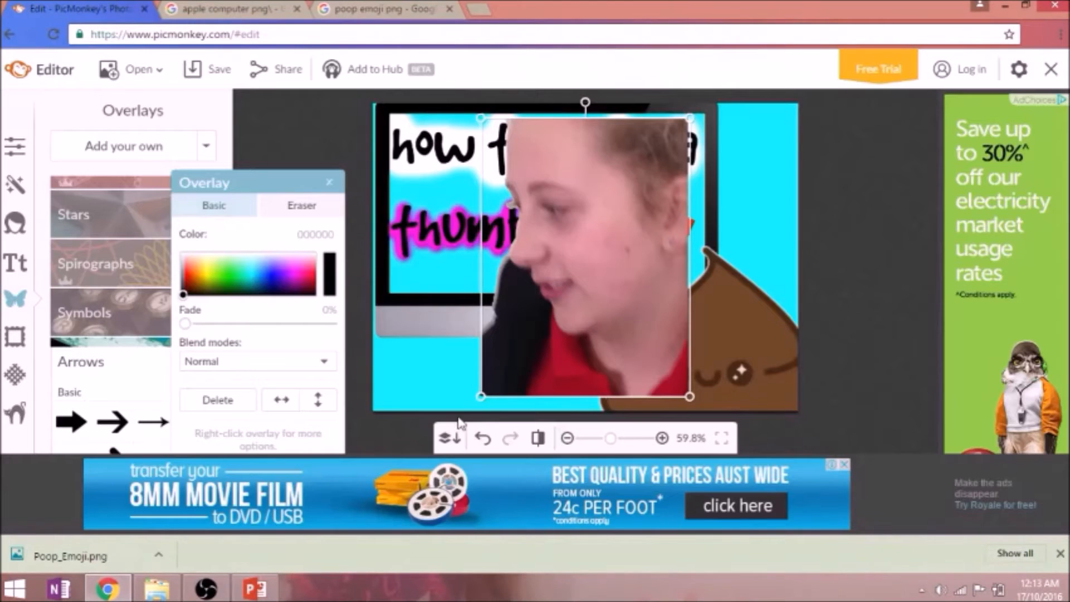
pyautogui.moveTo(535, 286); pyautogui.dragTo(700, 279)
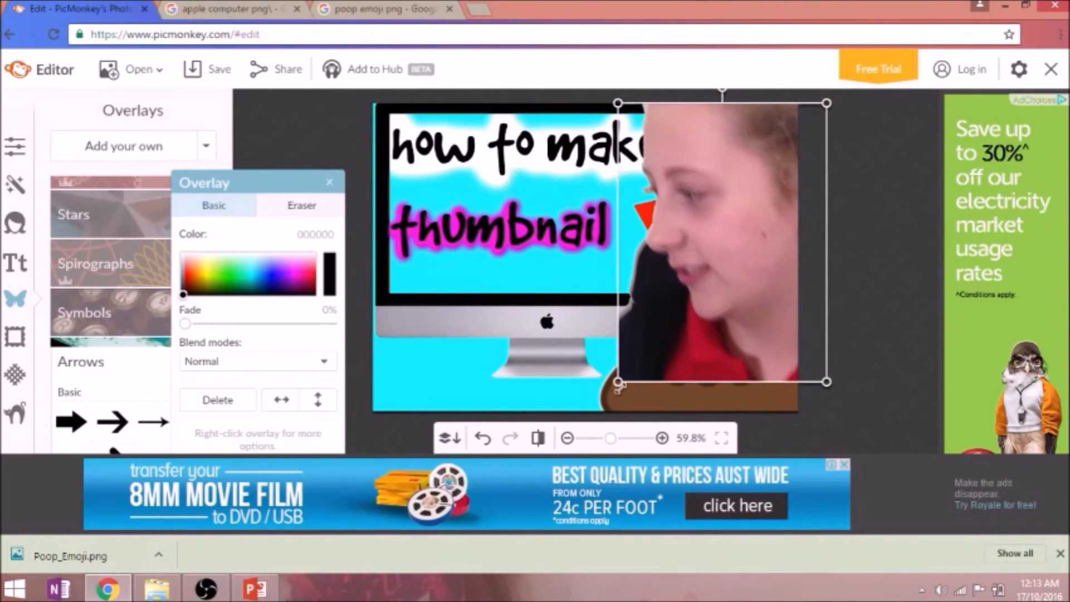
pyautogui.moveTo(619, 380); pyautogui.dragTo(594, 414)
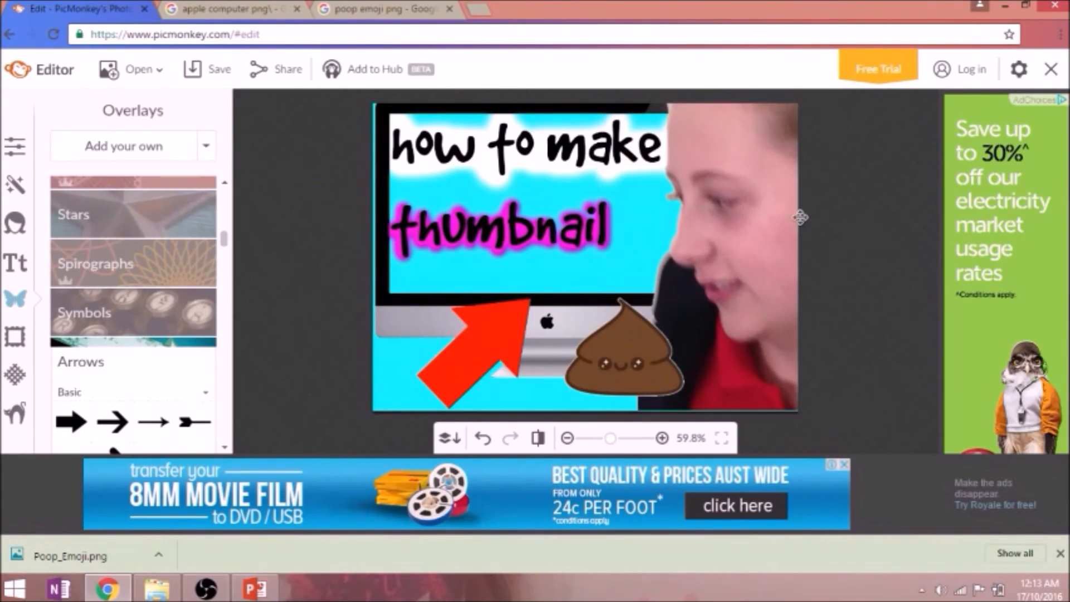
# Step: Start saving the thumbnail to the computer as a JPEG image in the Pictures folder, and cancel the save
pyautogui.click(226, 72)
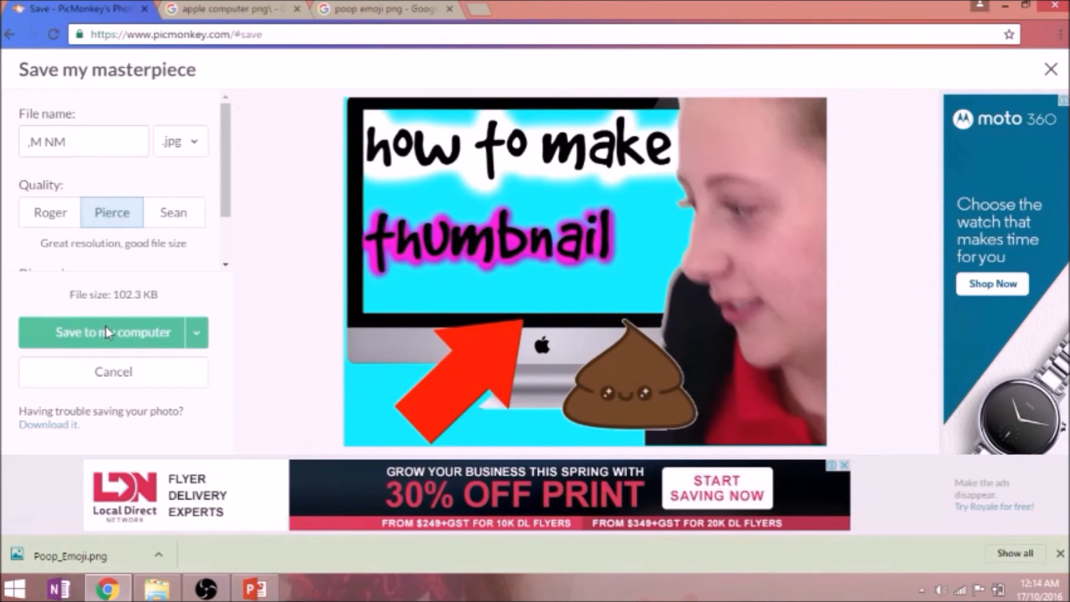
pyautogui.click(106, 329)
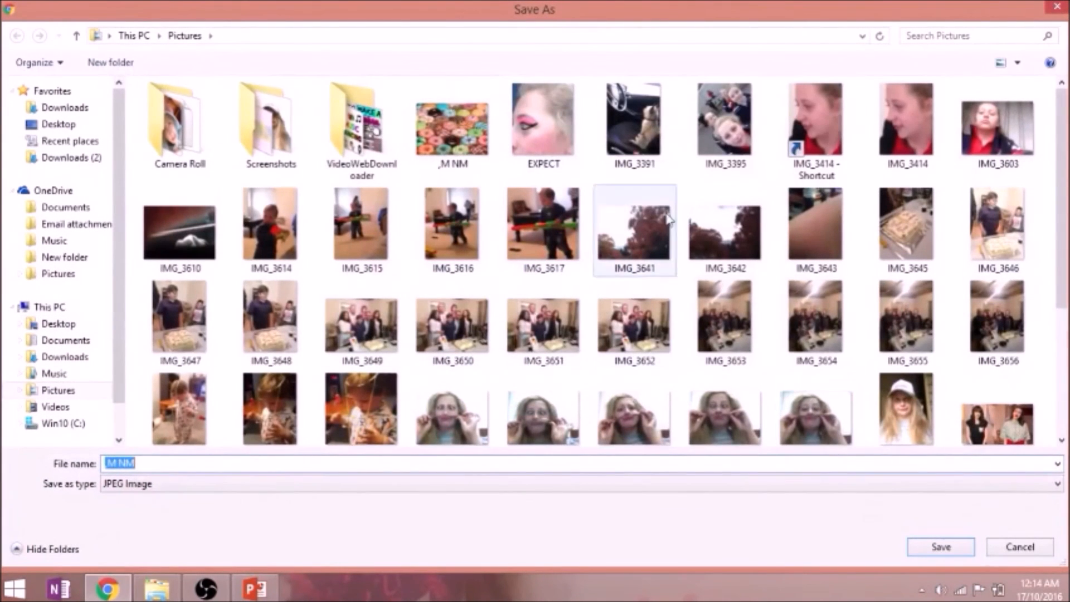
pyautogui.click(1019, 547)
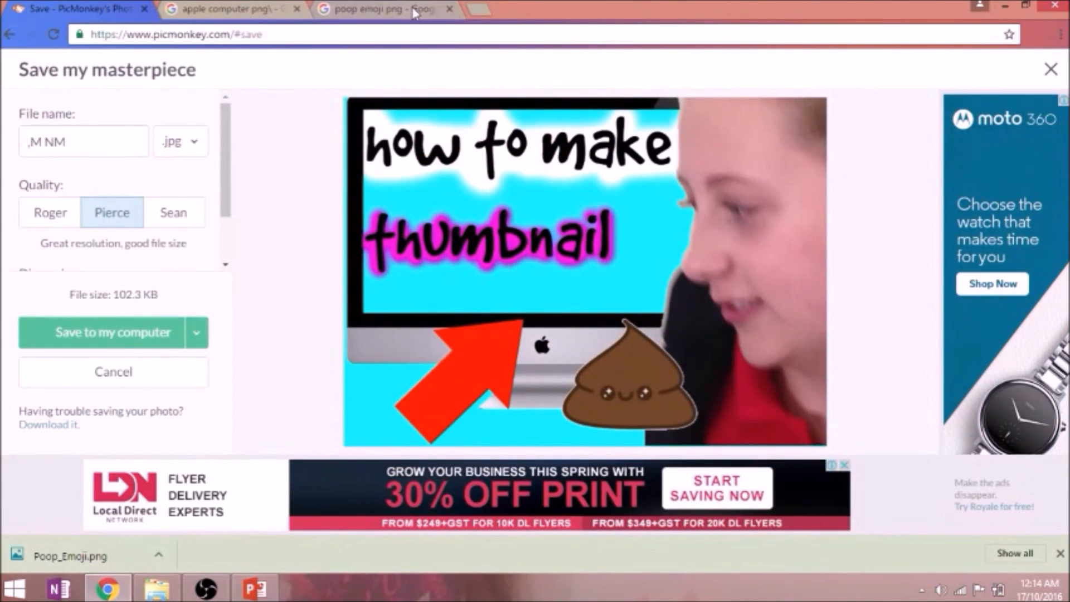
# Step: Close the two Google image search pages and the browser, leaving PicMonkey without saving the changes
pyautogui.click(297, 10)
pyautogui.click(297, 11)
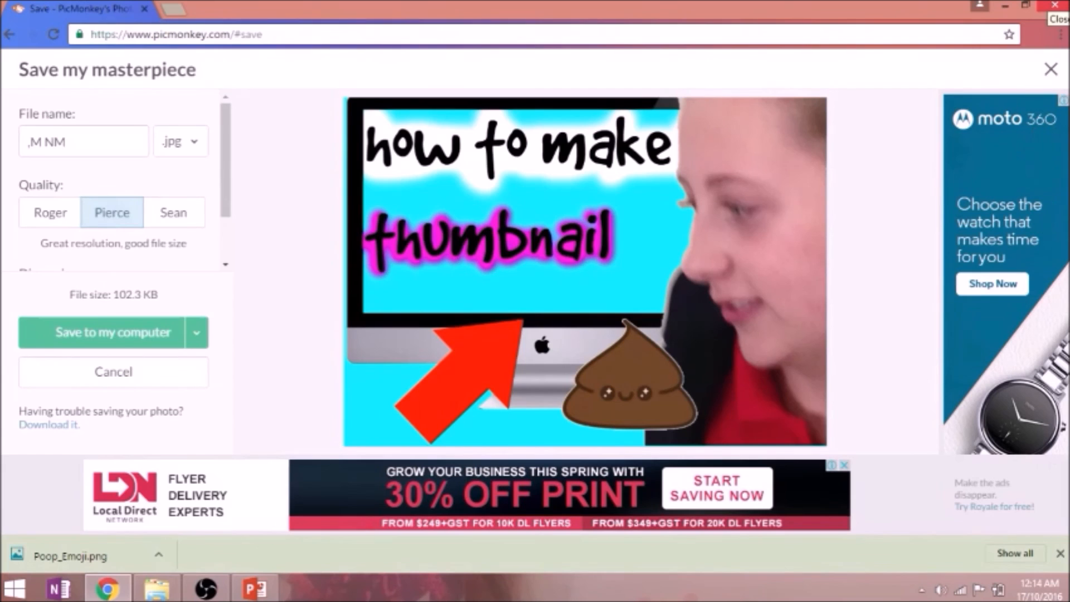
pyautogui.click(1055, 5)
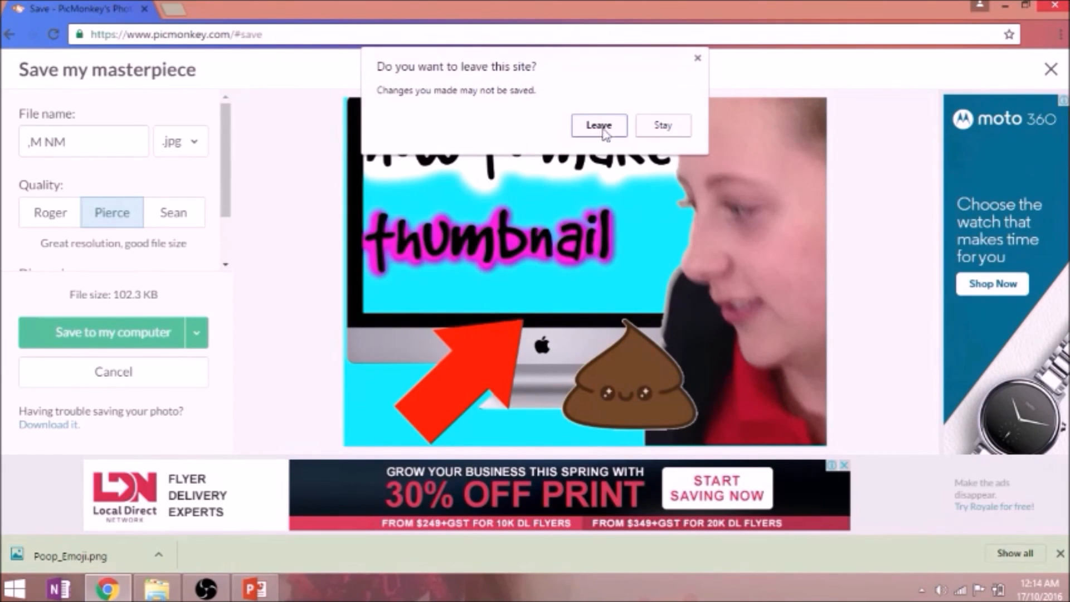
pyautogui.click(599, 126)
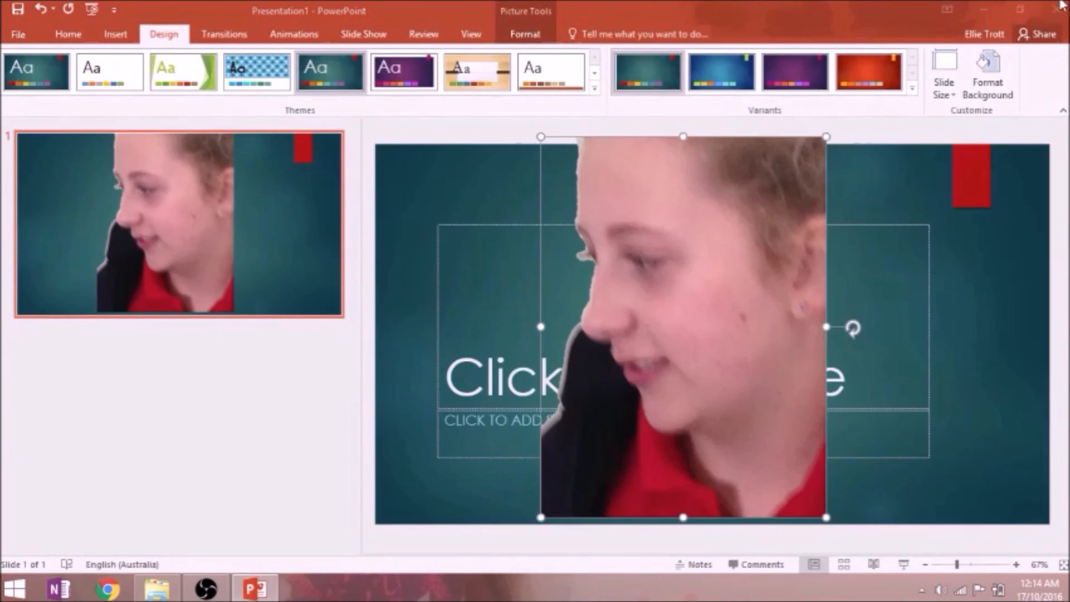